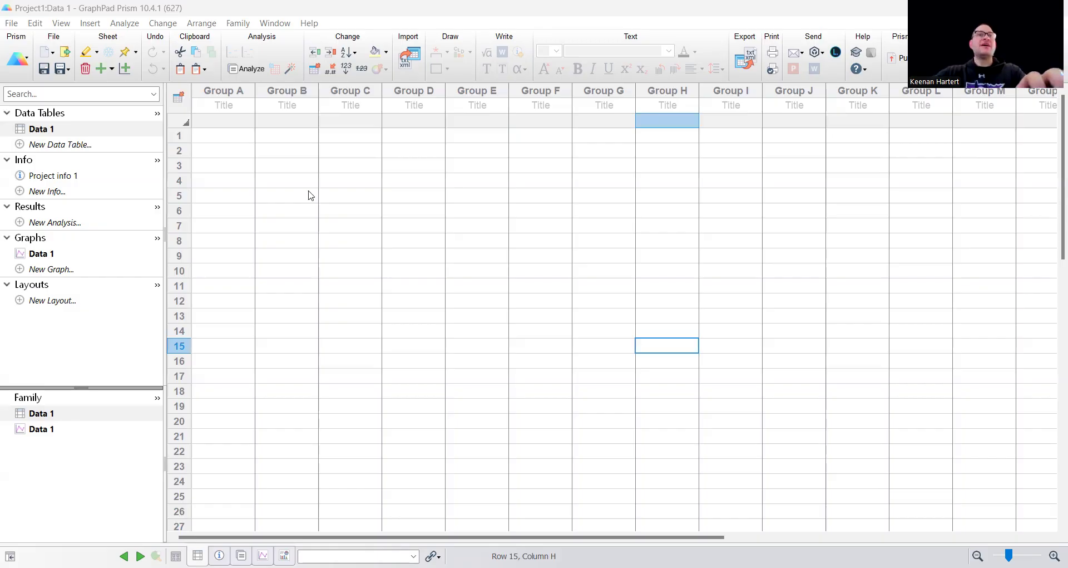
Step: Paste the copied 0 Reviews and 4 Reviews data columns, including their titles, into Group A and Group B of the Data 1 table
{"action": "left_click", "coordinate": [274, 151]}
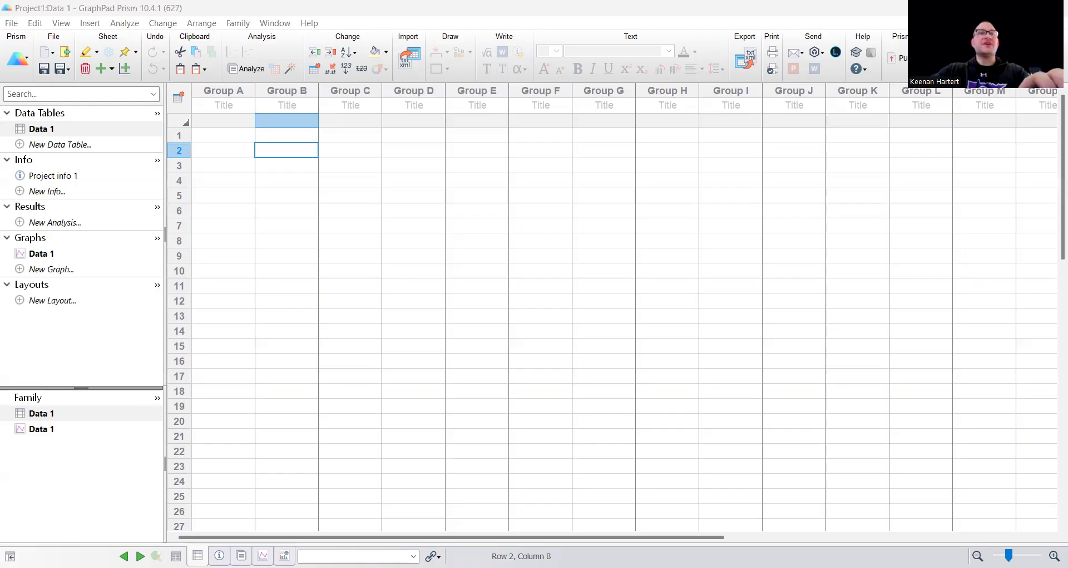
{"action": "left_click", "coordinate": [223, 105]}
{"action": "key", "text": "ctrl+v"}
{"action": "left_click", "coordinate": [300, 201]}
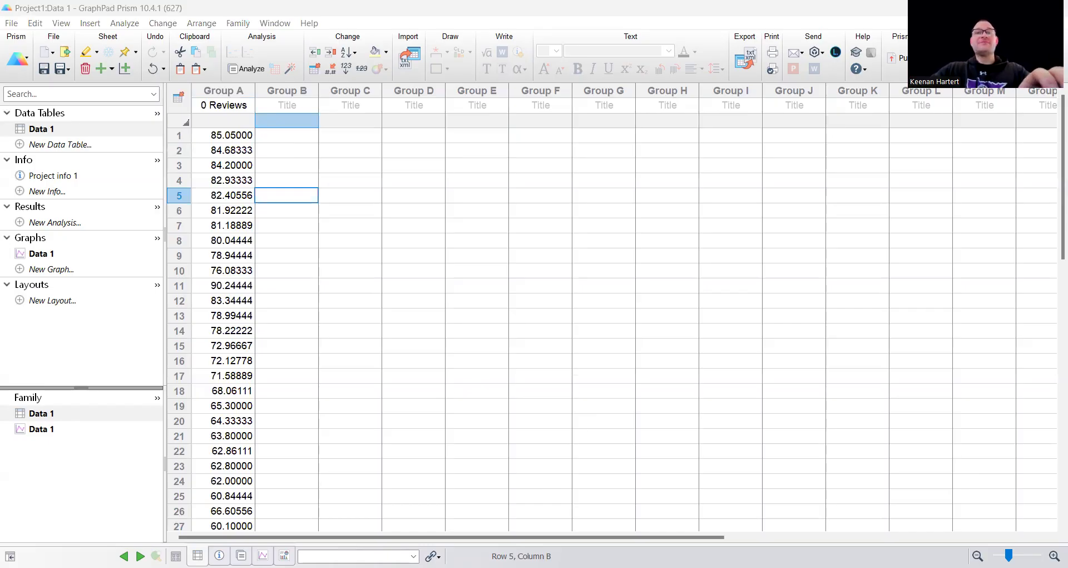
{"action": "left_click", "coordinate": [301, 106]}
{"action": "key", "text": "ctrl+v"}
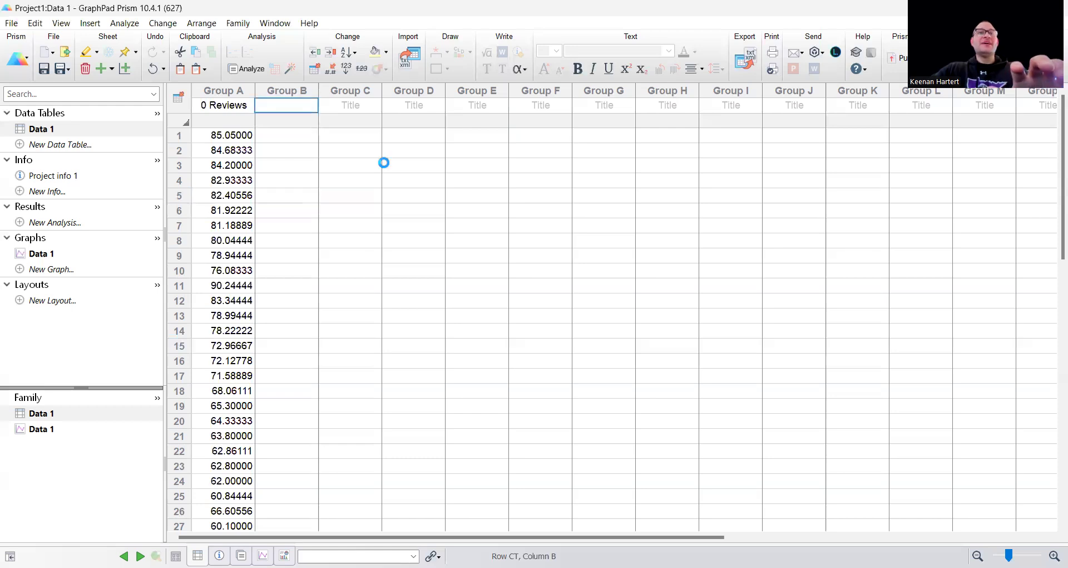
{"action": "left_click", "coordinate": [374, 199]}
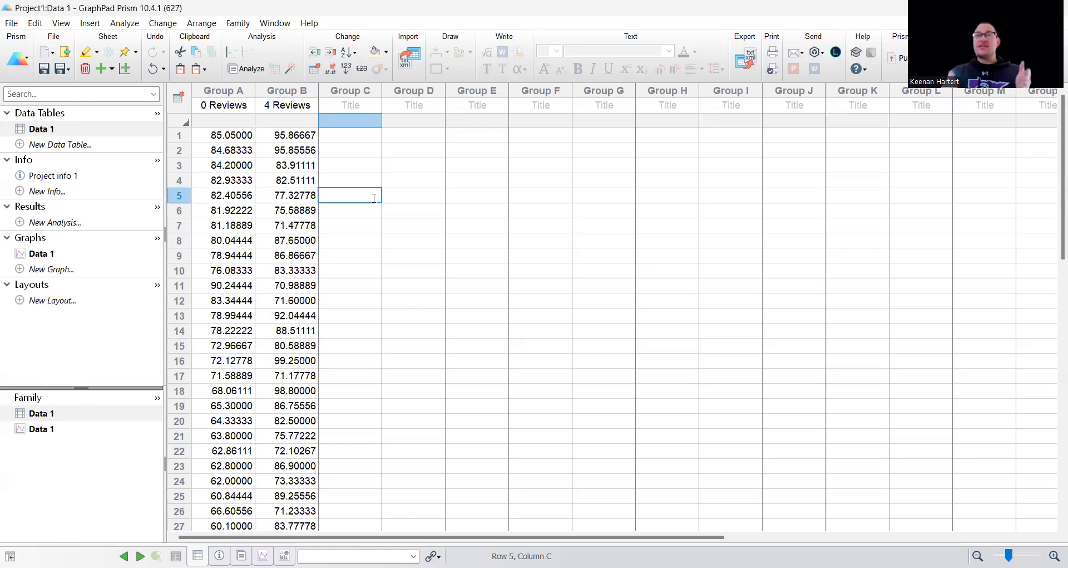
Step: Open the Data 1 graph and set its scatter plot to Median with 95% CI after trying Mean with SD
{"action": "left_click", "coordinate": [42, 253]}
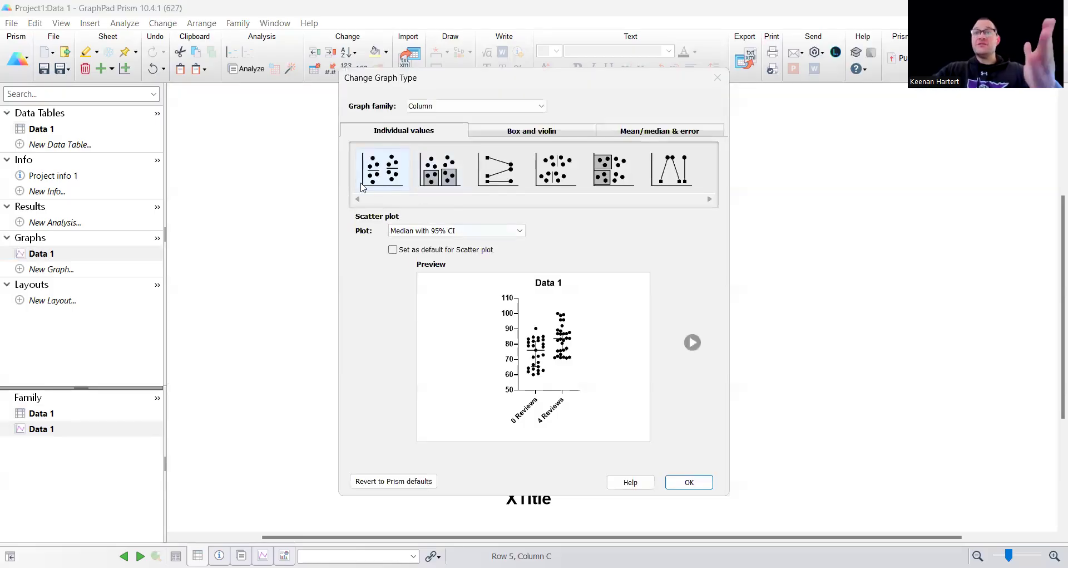
{"action": "left_click", "coordinate": [433, 234]}
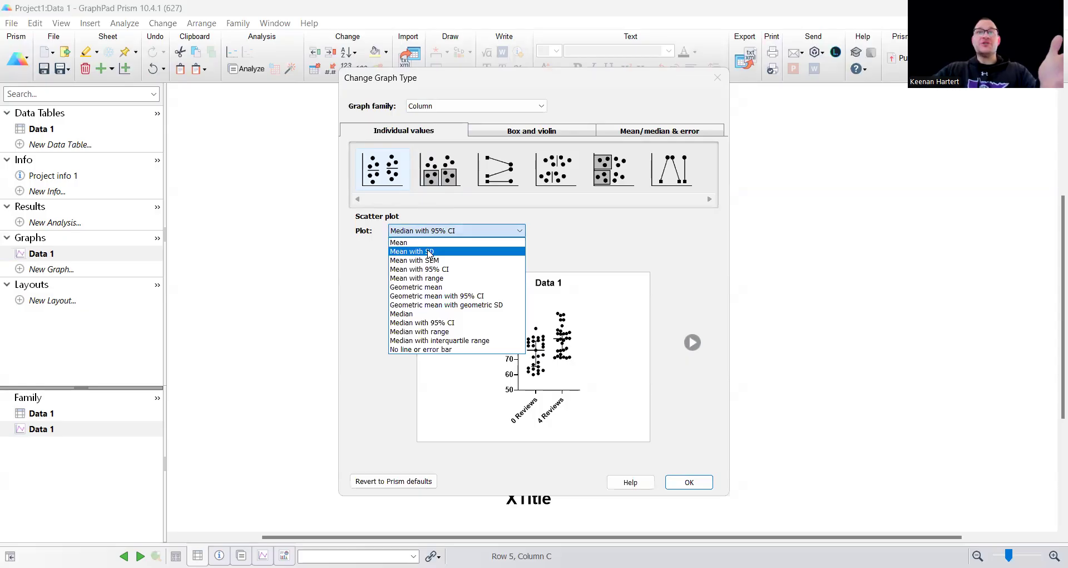
{"action": "left_click", "coordinate": [430, 252]}
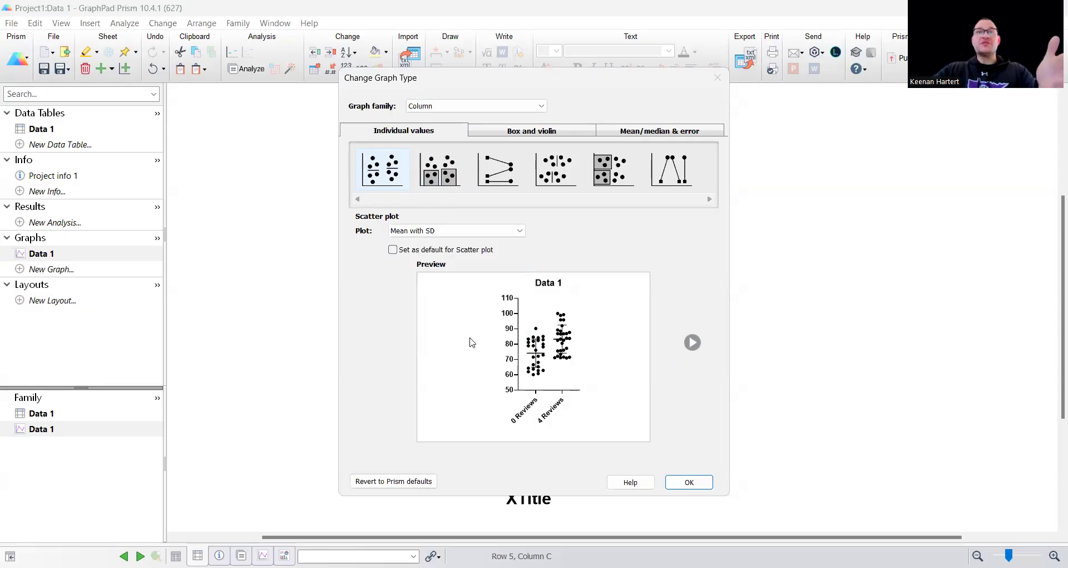
{"action": "left_click", "coordinate": [451, 234]}
{"action": "left_click", "coordinate": [443, 327]}
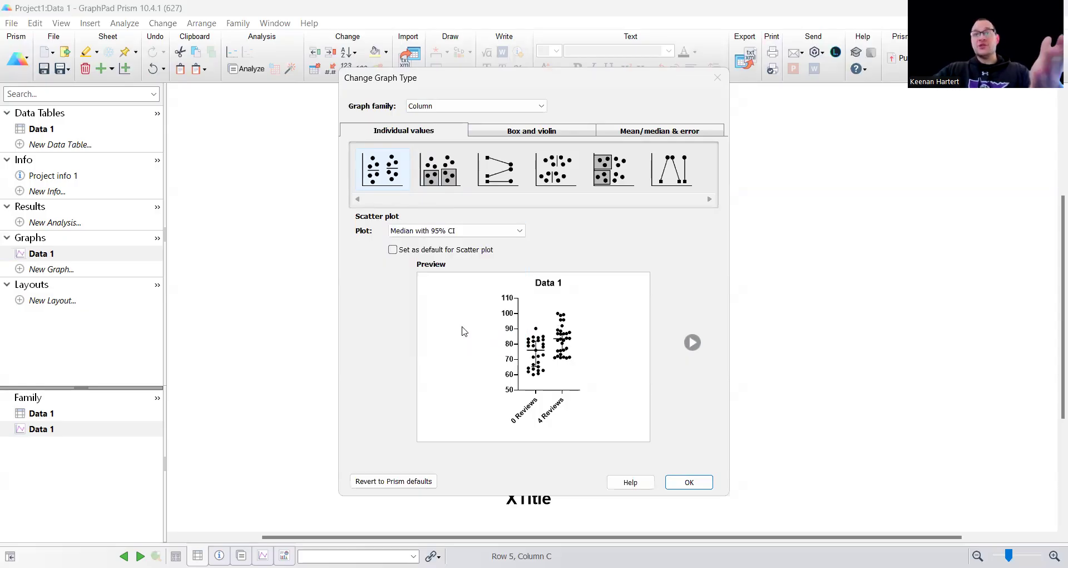
Step: Preview the data as a violin plot and as column means with error bars
{"action": "left_click", "coordinate": [507, 134]}
{"action": "left_click", "coordinate": [494, 177]}
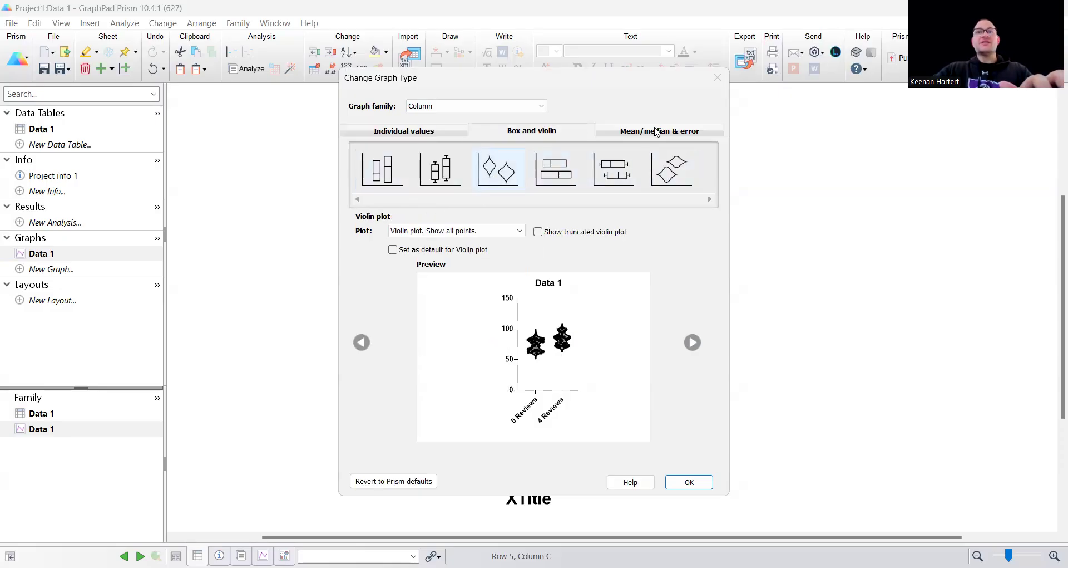
{"action": "left_click", "coordinate": [657, 131]}
{"action": "left_click", "coordinate": [440, 171]}
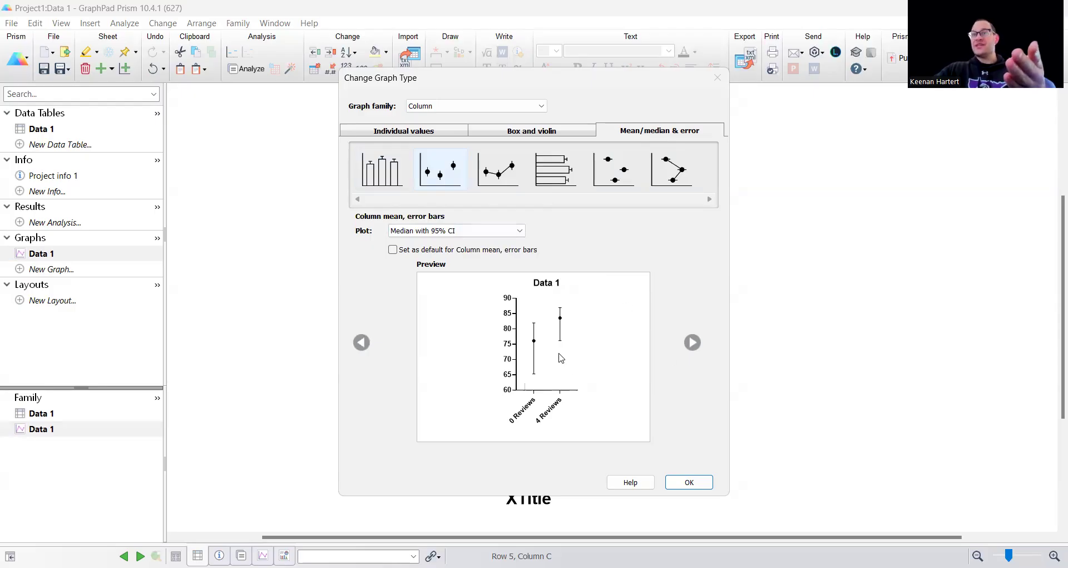
Step: Create the graph as an individual-values scatter plot showing Median with 95% CI
{"action": "left_click", "coordinate": [396, 133]}
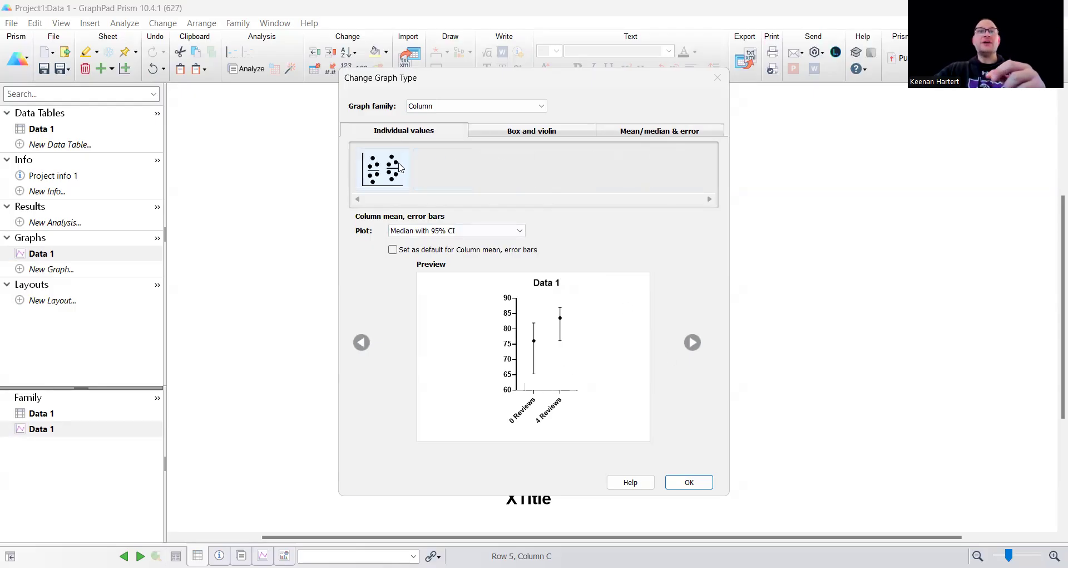
{"action": "left_click", "coordinate": [399, 167]}
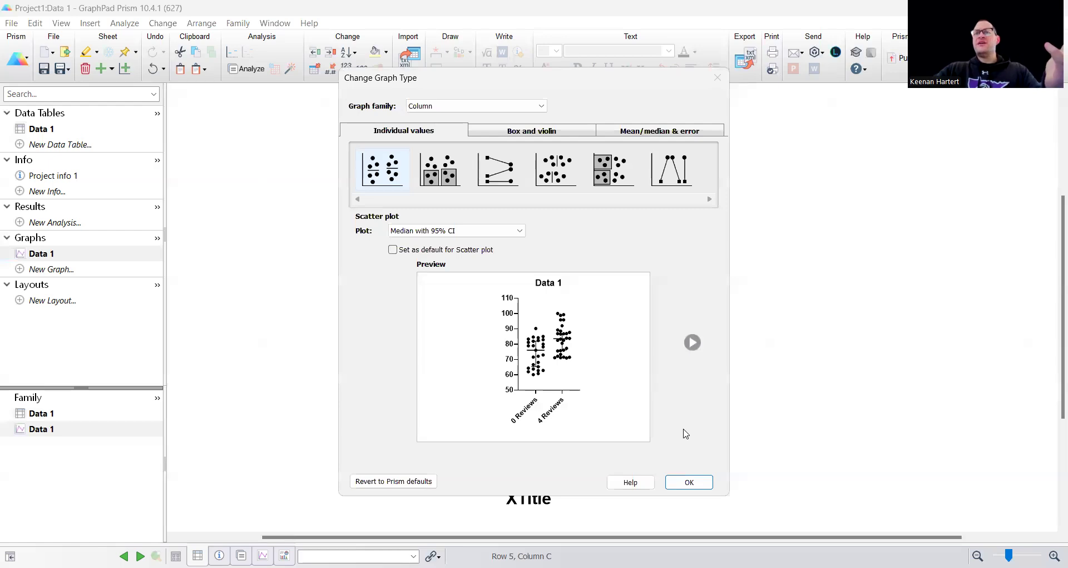
{"action": "left_click", "coordinate": [688, 480]}
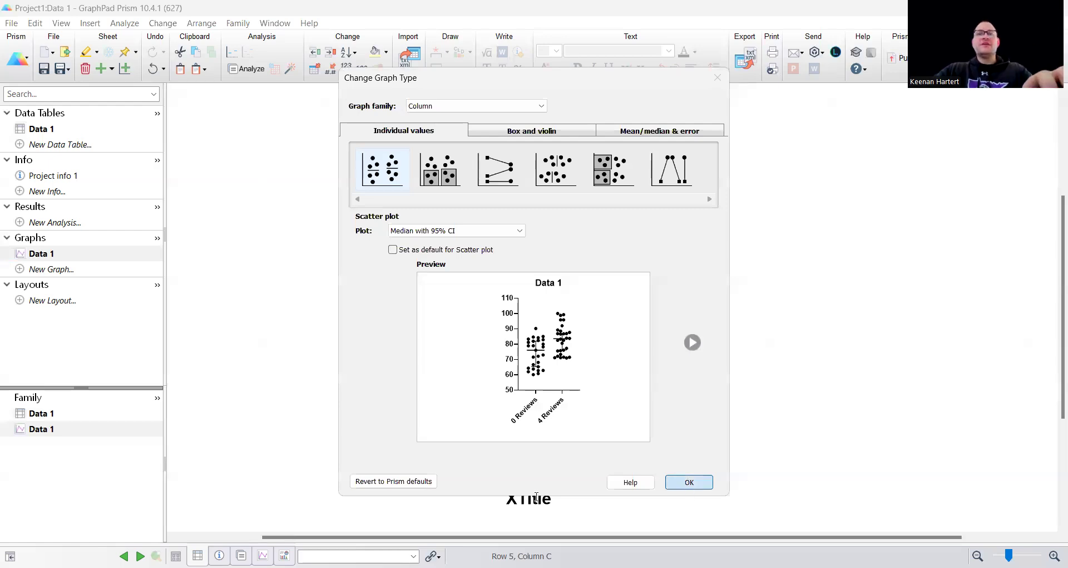
Step: Widen the graph by stretching its X axis to a little over twice its length
{"action": "left_click", "coordinate": [568, 409]}
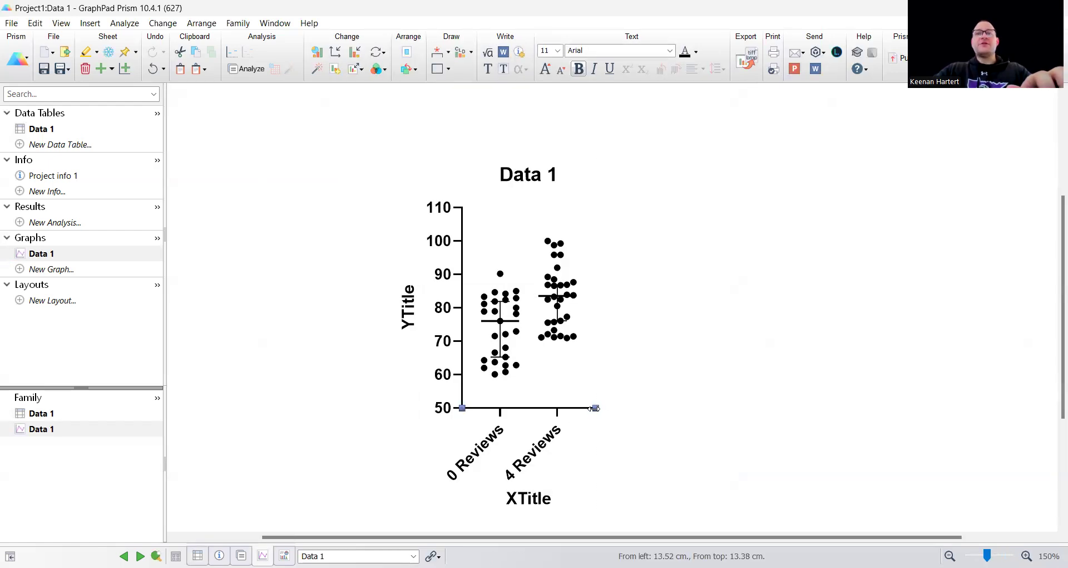
{"action": "left_click_drag", "start_coordinate": [595, 408], "coordinate": [754, 408]}
Step: Set the Y axis title to "Final Class %" and delete the graph's main title
{"action": "left_click", "coordinate": [410, 305]}
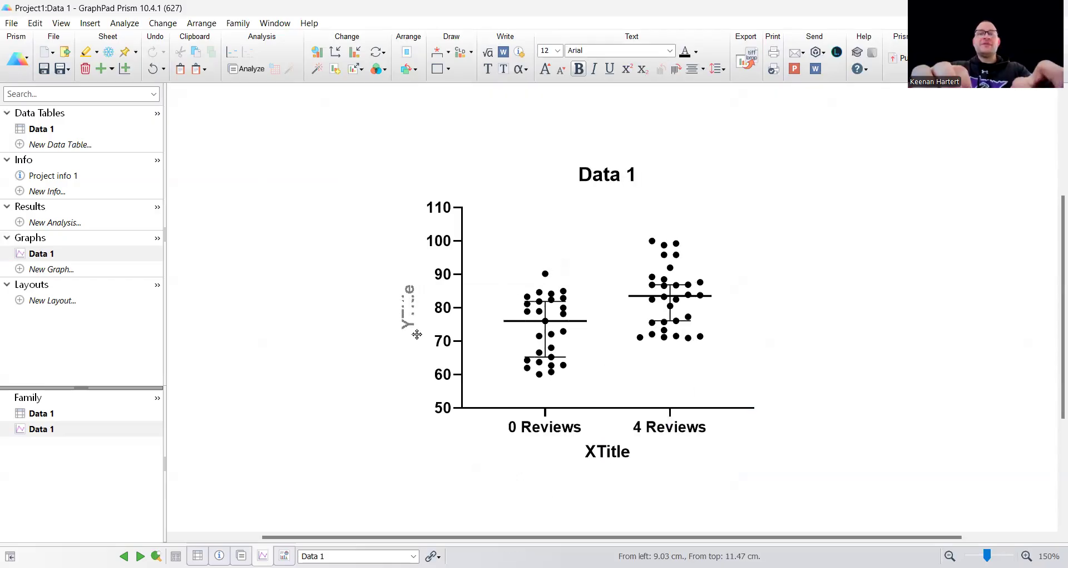
{"action": "type", "text": "Final"}
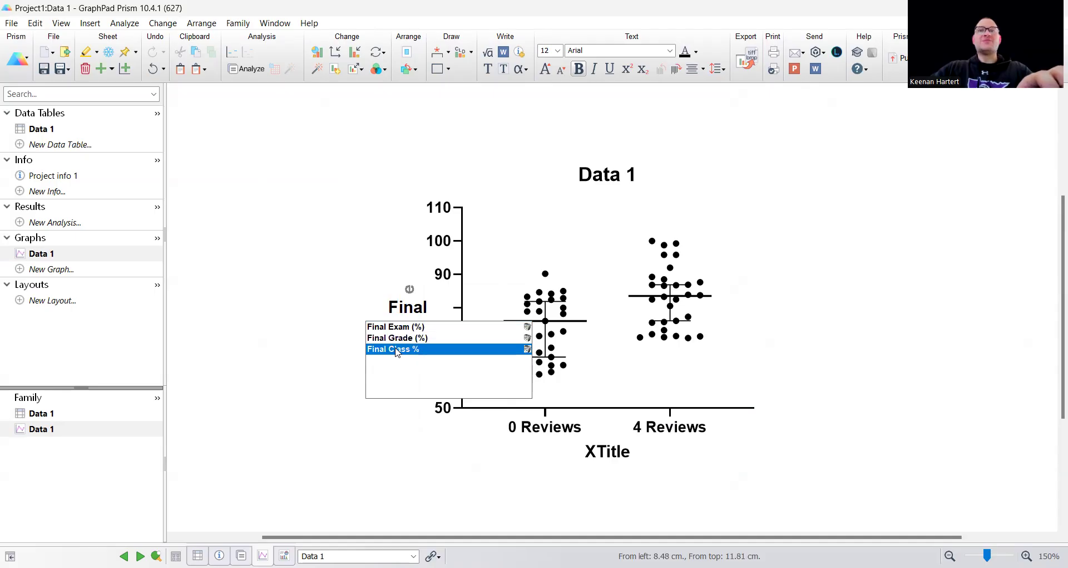
{"action": "left_click", "coordinate": [269, 251]}
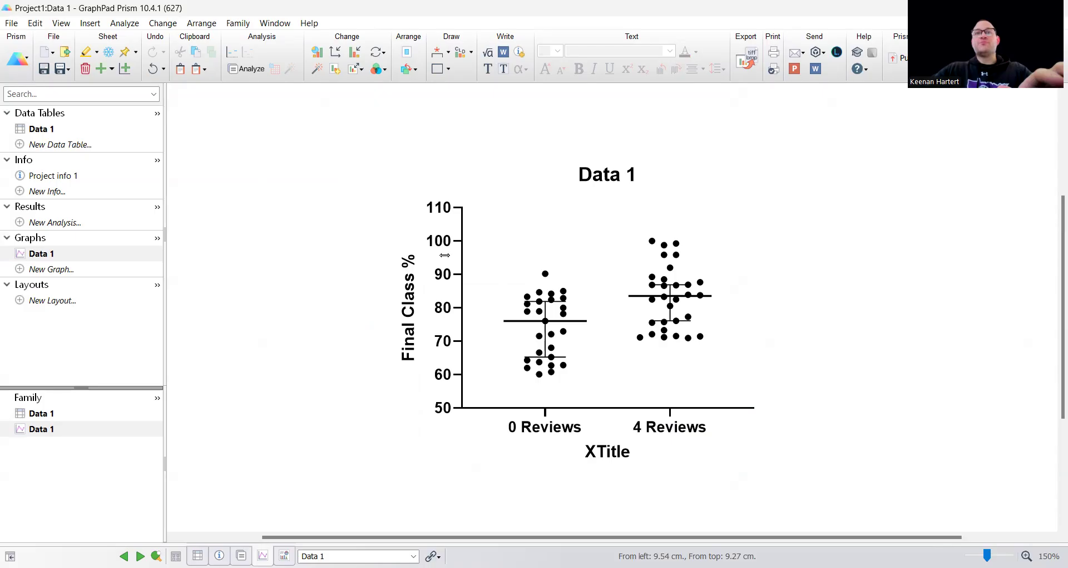
{"action": "left_click", "coordinate": [607, 179]}
{"action": "key", "text": "Delete"}
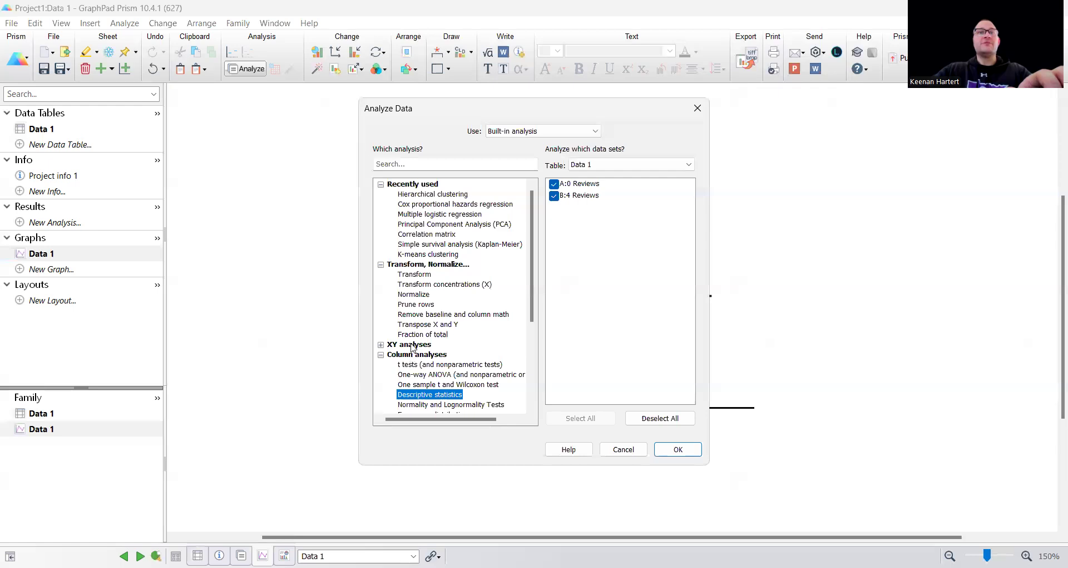
Step: Start the "t tests (and nonparametric tests)" column analysis on the 0 Reviews and 4 Reviews data sets
{"action": "scroll", "coordinate": [417, 358], "scroll_direction": "down", "scroll_amount": 1}
{"action": "scroll", "coordinate": [416, 357], "scroll_direction": "down", "scroll_amount": 2}
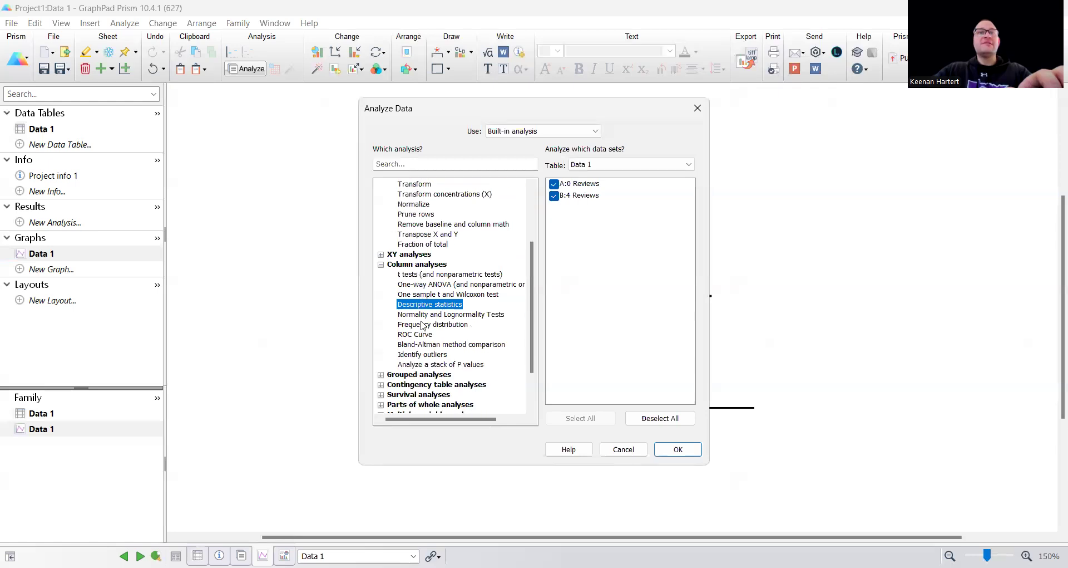
{"action": "left_click", "coordinate": [443, 275]}
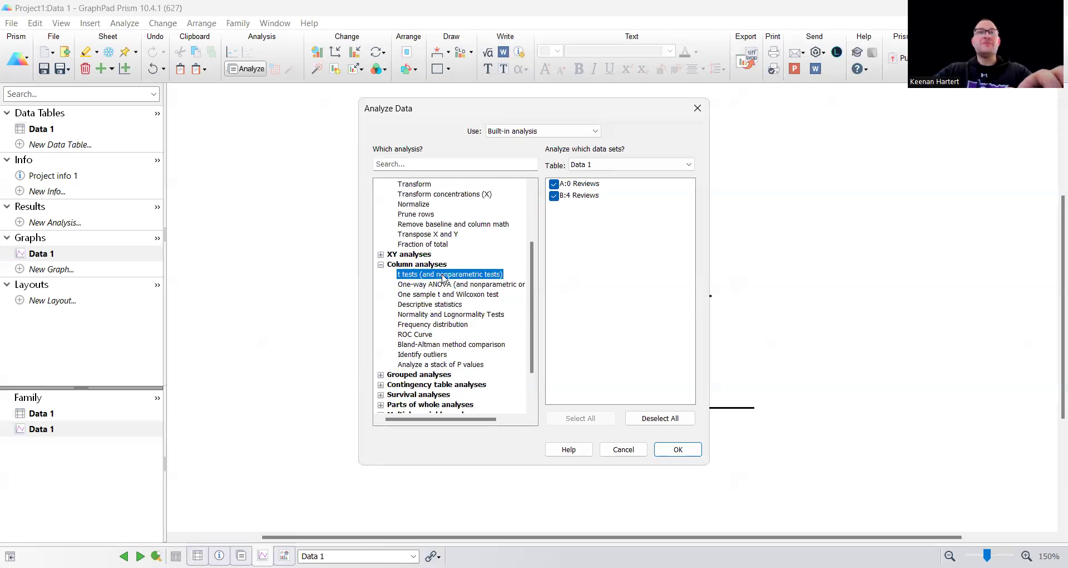
{"action": "left_click", "coordinate": [677, 449]}
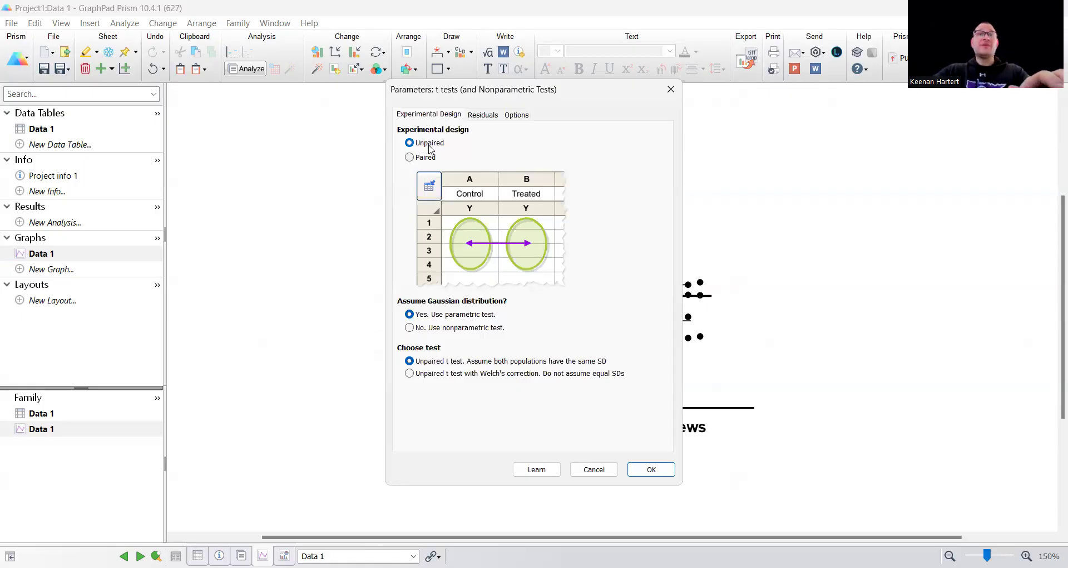
Step: Run the analysis as an unpaired, parametric t test with Welch's correction, after checking what the paired design looks like
{"action": "left_click", "coordinate": [430, 158]}
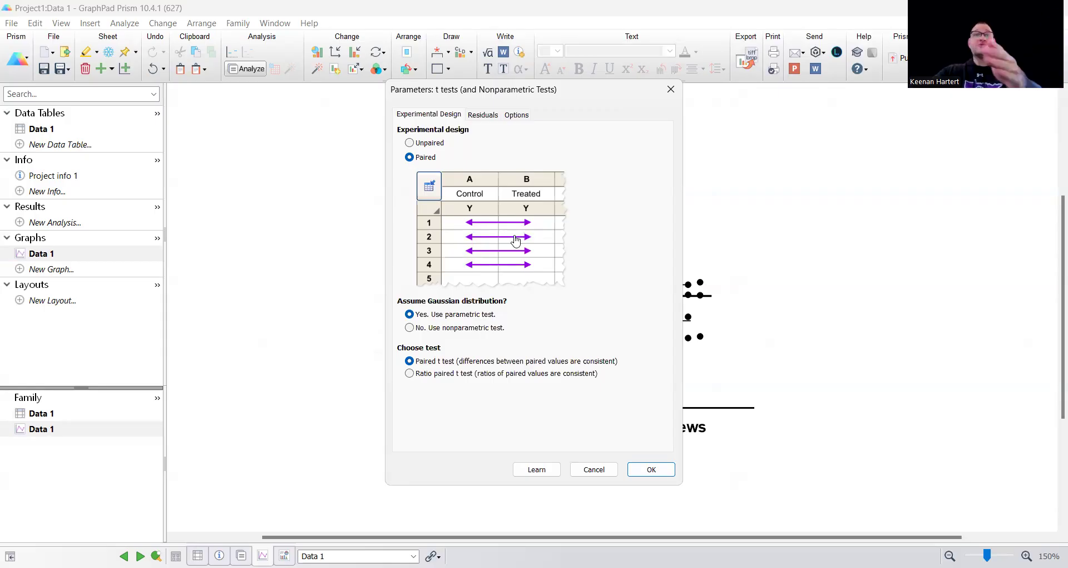
{"action": "left_click", "coordinate": [420, 146]}
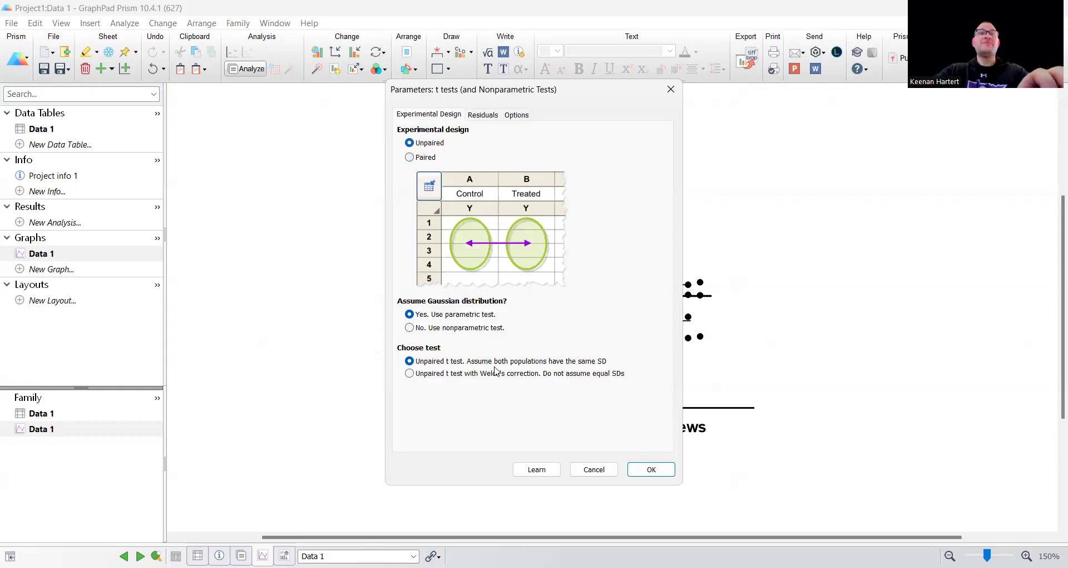
{"action": "left_click", "coordinate": [438, 378]}
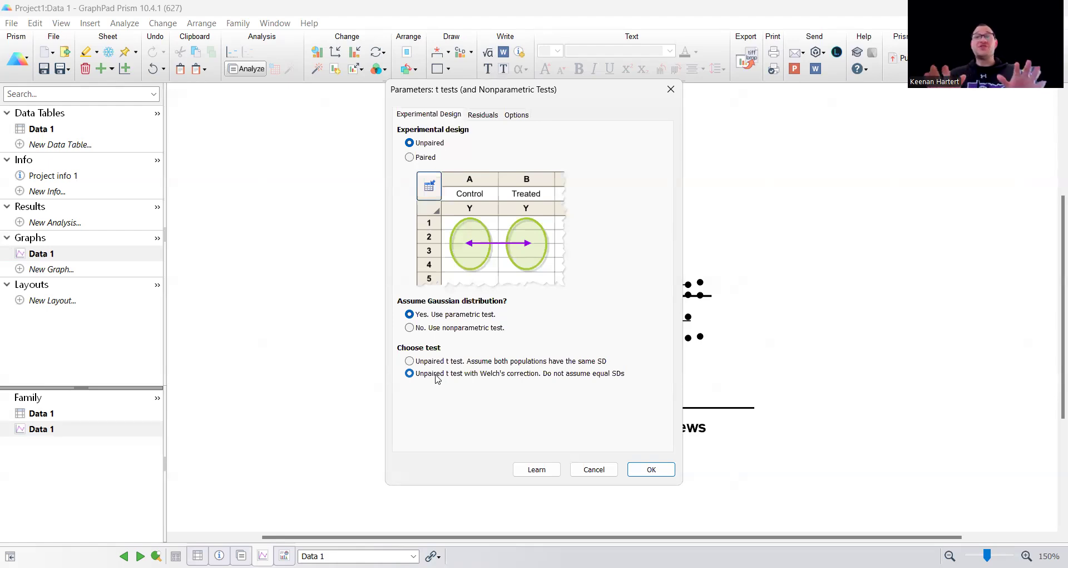
{"action": "left_click", "coordinate": [651, 473]}
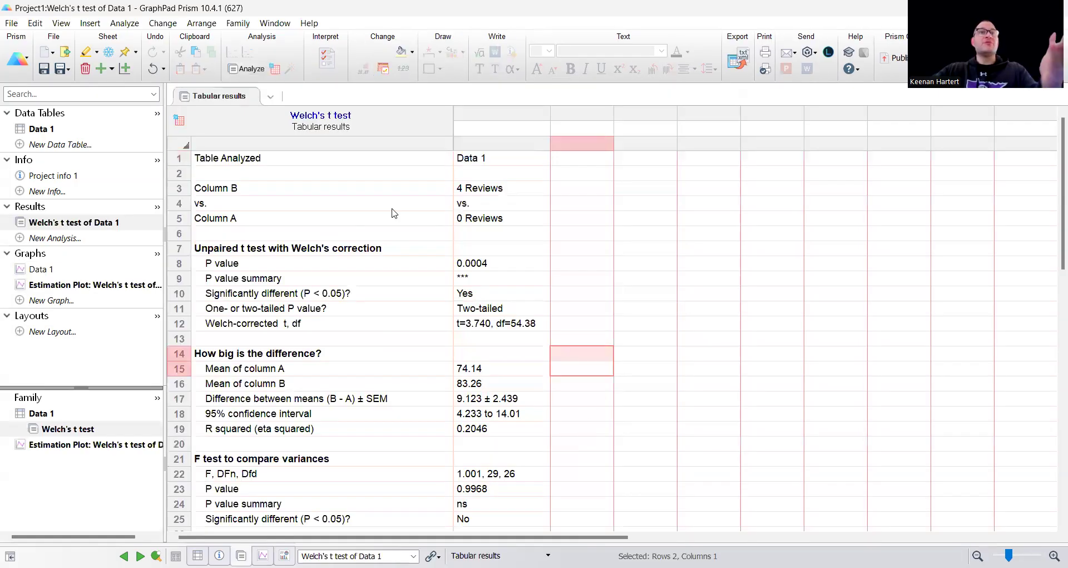
Step: Review the Welch's t test P value and add pairwise-comparison asterisks to the Data 1 graph, trying comparison letters as an alternative
{"action": "left_click_drag", "start_coordinate": [491, 261], "coordinate": [494, 277]}
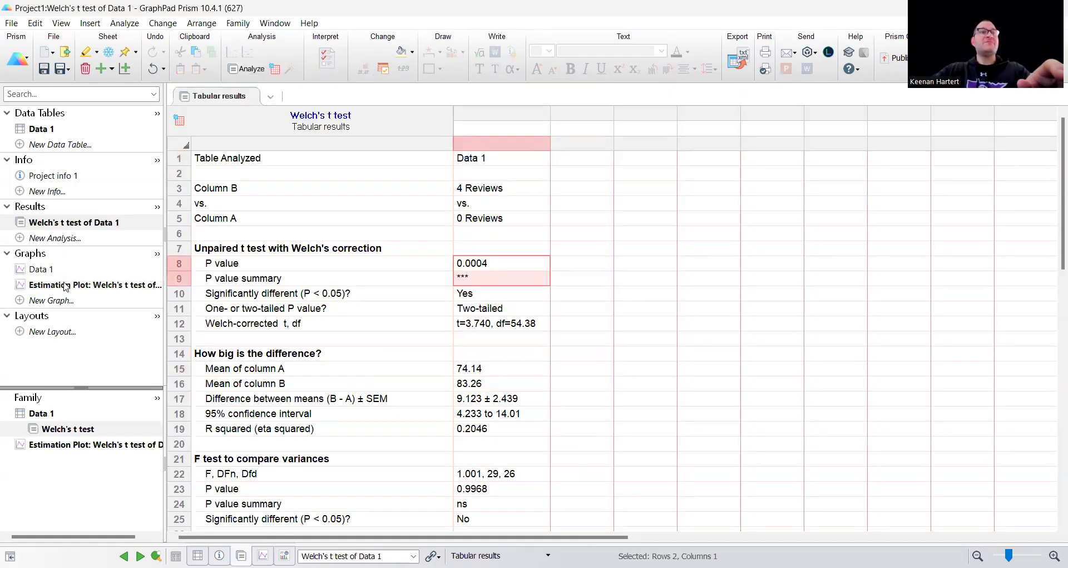
{"action": "left_click", "coordinate": [42, 269]}
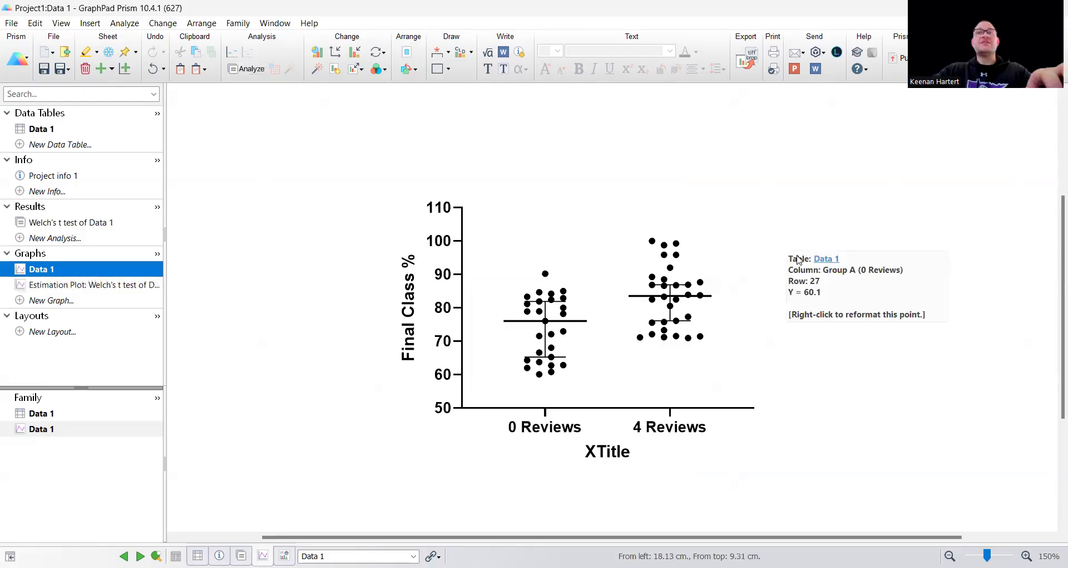
{"action": "left_click", "coordinate": [829, 295]}
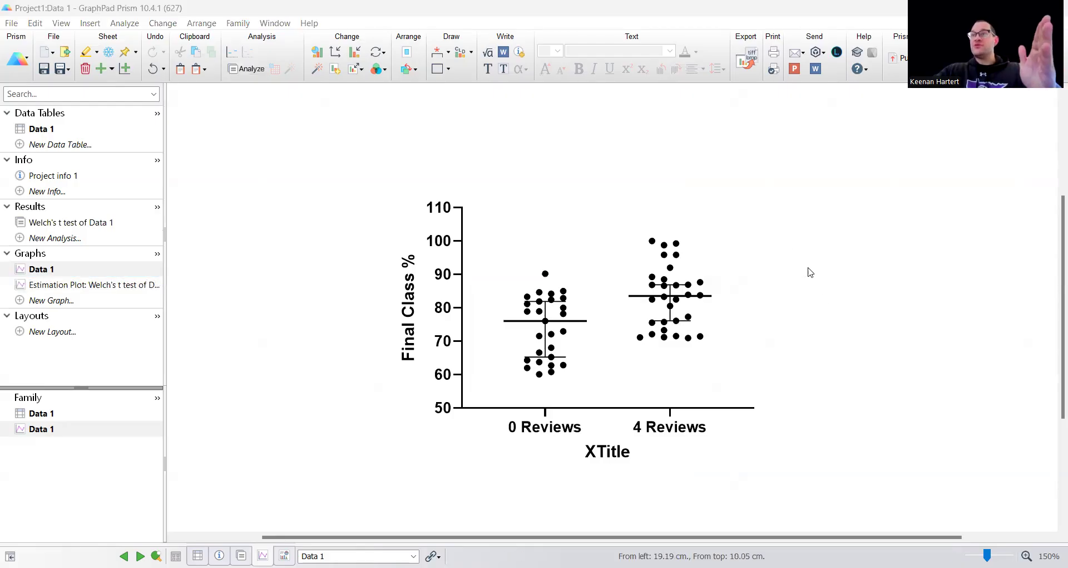
{"action": "left_click", "coordinate": [436, 56]}
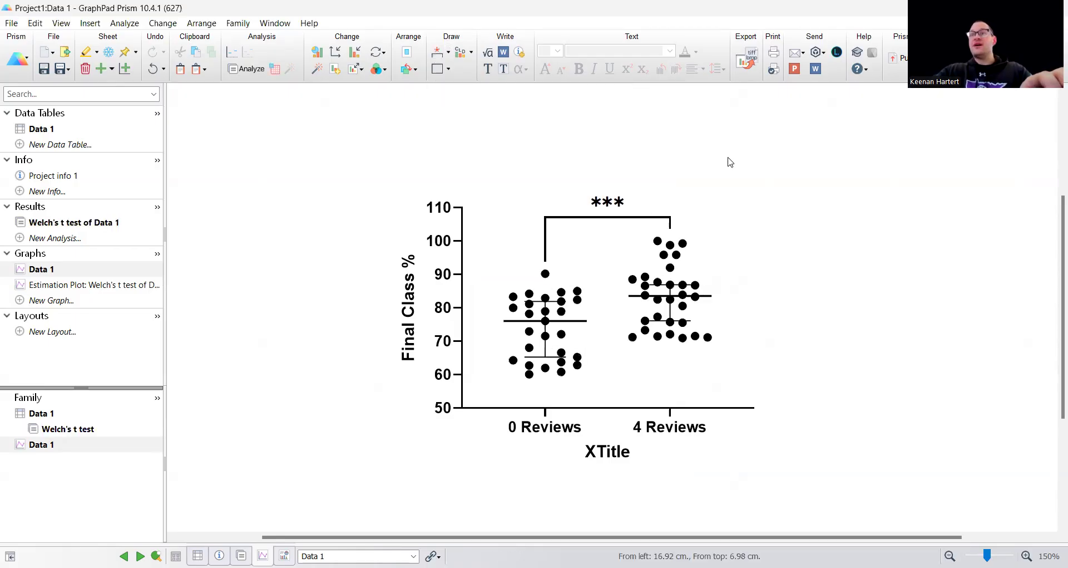
{"action": "left_click", "coordinate": [462, 58]}
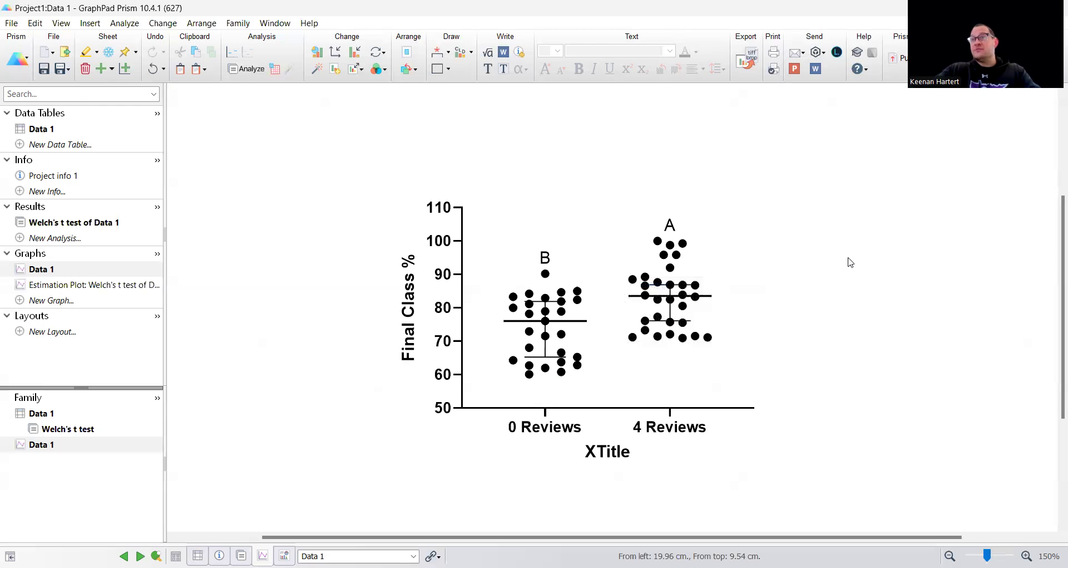
{"action": "left_click", "coordinate": [438, 55]}
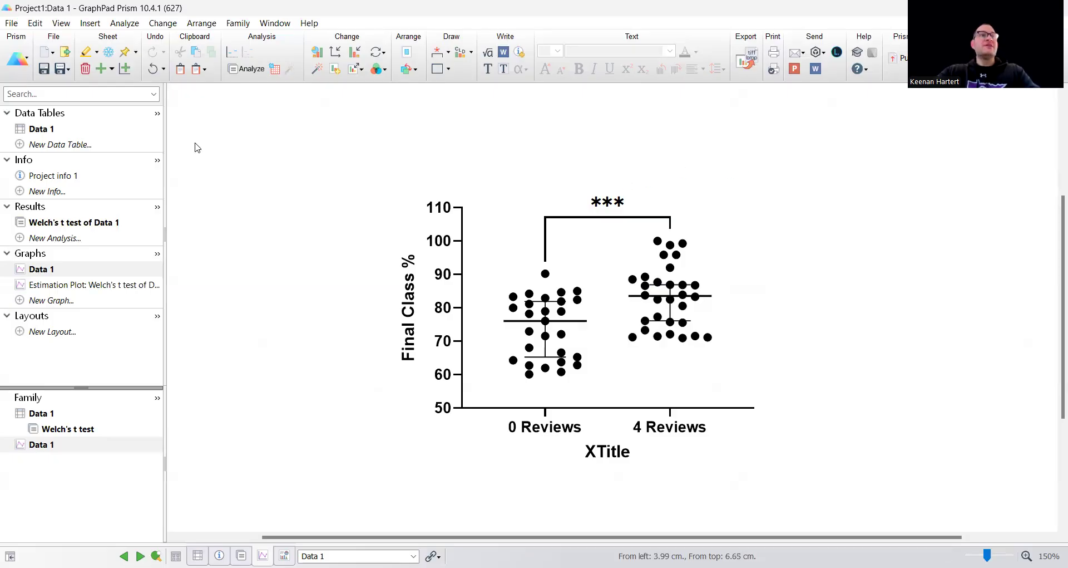
Step: Clear the titles and values of Groups A and B in the Data 1 table
{"action": "left_click", "coordinate": [50, 132]}
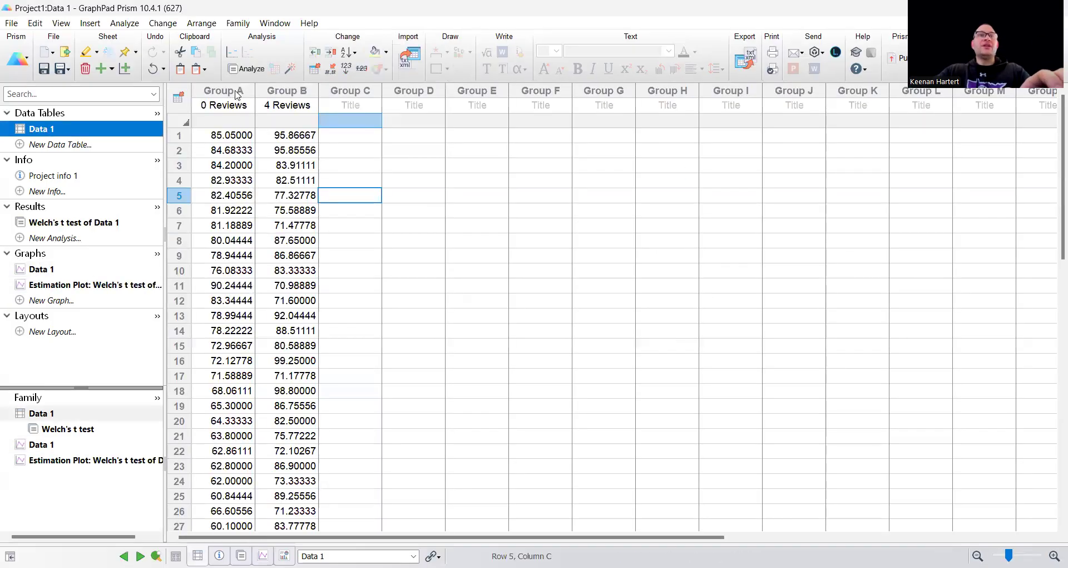
{"action": "left_click_drag", "start_coordinate": [224, 105], "coordinate": [290, 104]}
{"action": "key", "text": "Delete"}
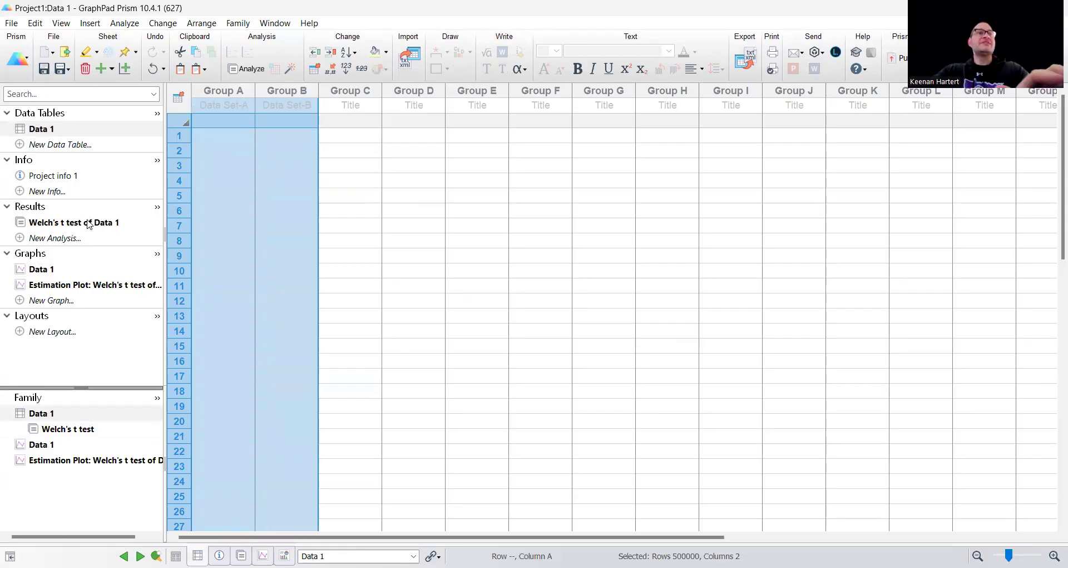
Step: Delete the Welch's t test results sheet from the project
{"action": "left_click", "coordinate": [89, 223]}
{"action": "right_click", "coordinate": [89, 223]}
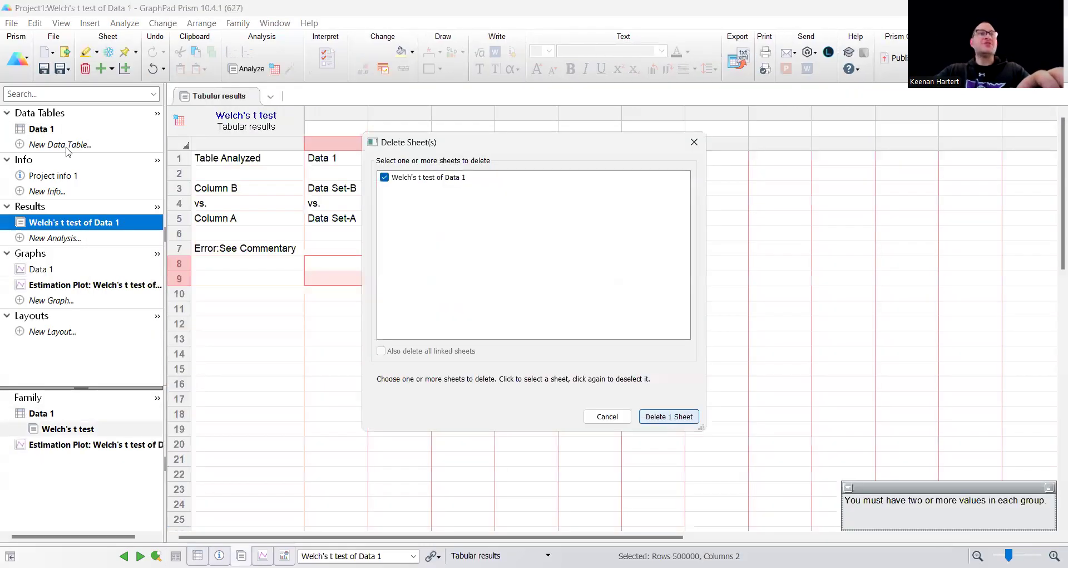
{"action": "key", "text": "Return"}
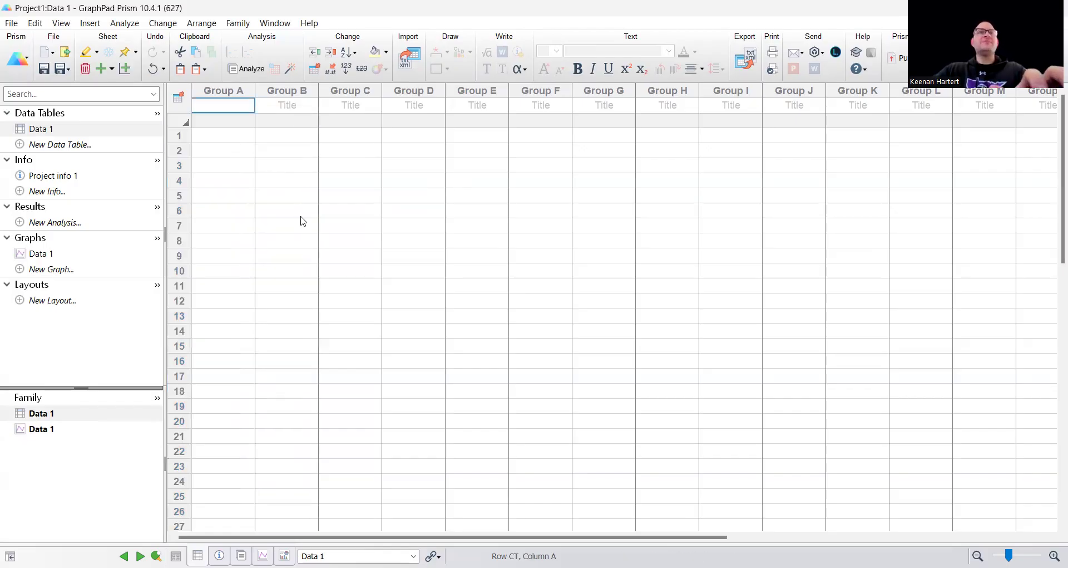
Step: Paste the final percentages for the five review-attendance groups into Data 1 and change Group E's title to 4+ Reviews
{"action": "left_click", "coordinate": [453, 110]}
{"action": "left_click", "coordinate": [457, 111]}
{"action": "left_click", "coordinate": [459, 113]}
{"action": "type", "text": "+ Reviews"}
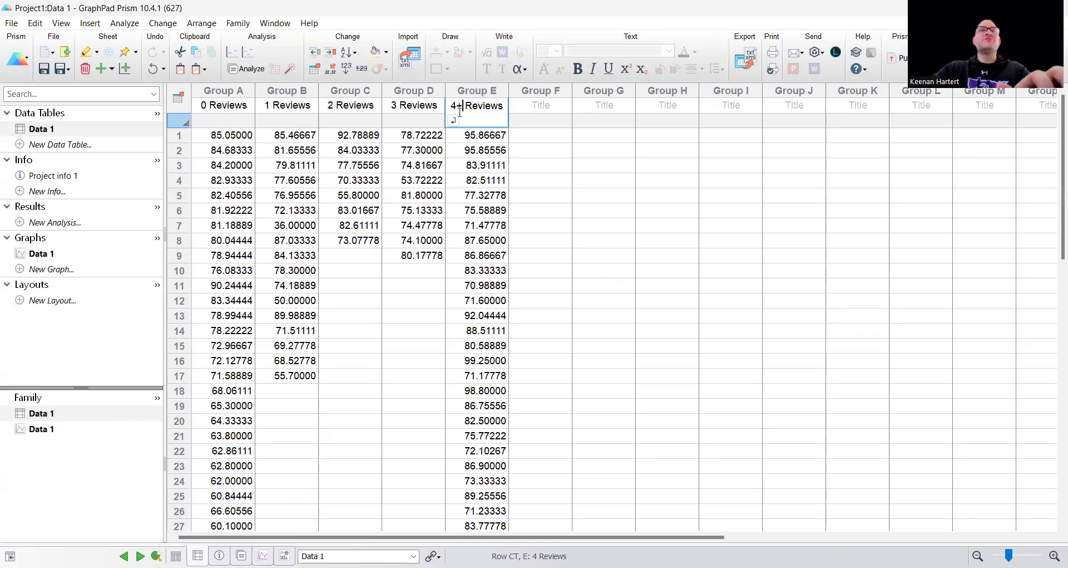
{"action": "left_click", "coordinate": [555, 225]}
{"action": "scroll", "coordinate": [396, 360], "scroll_direction": "down", "scroll_amount": 4}
{"action": "scroll", "coordinate": [375, 356], "scroll_direction": "up", "scroll_amount": 4}
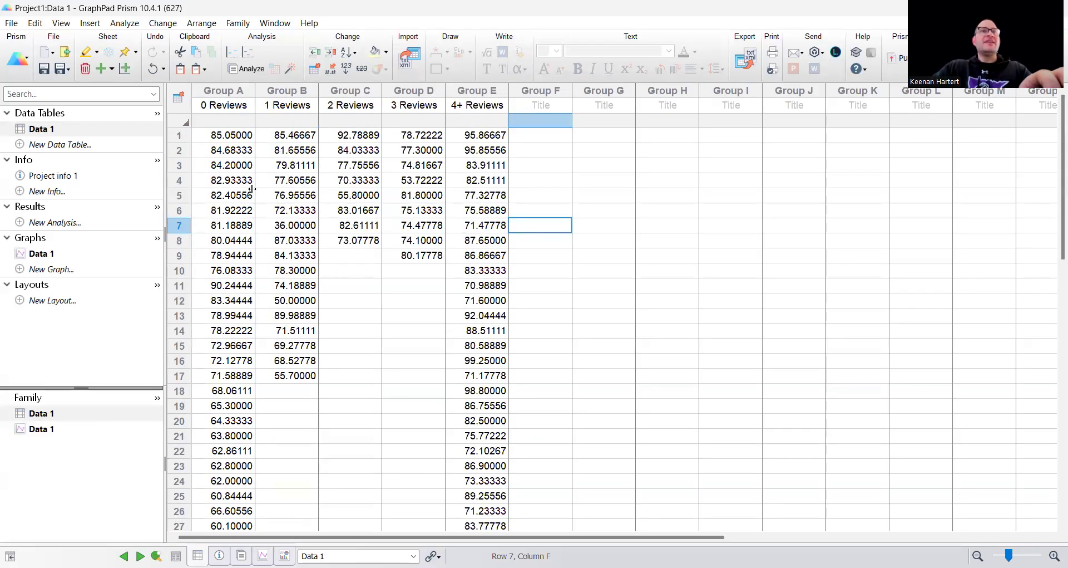
Step: Widen the Data 1 graph by lengthening its X axis so the five review groups spread out
{"action": "left_click", "coordinate": [56, 253]}
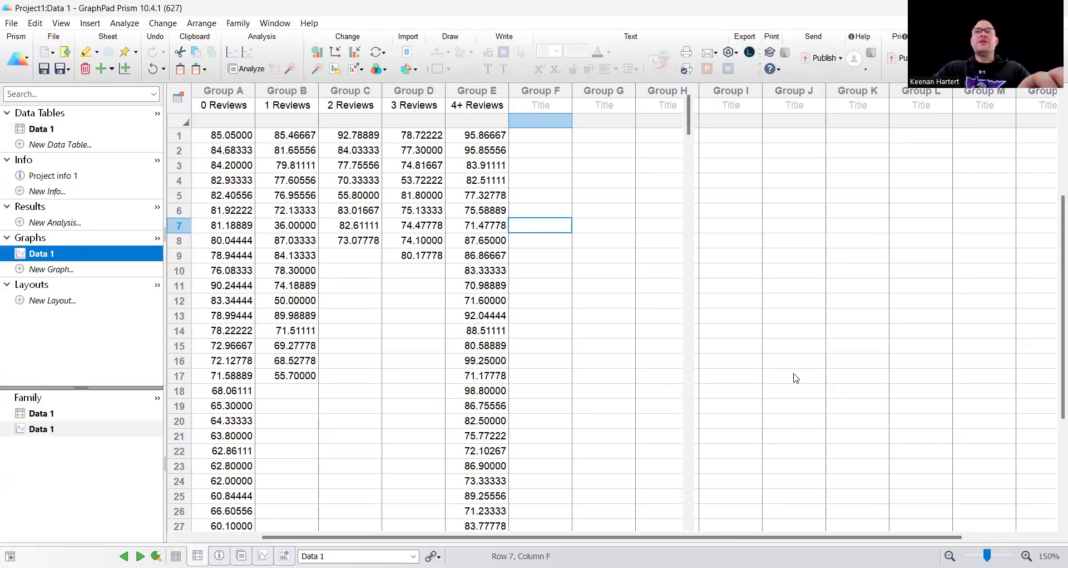
{"action": "left_click", "coordinate": [656, 408]}
{"action": "left_click_drag", "start_coordinate": [754, 408], "coordinate": [840, 409]}
Step: Move the Data 1 graph up and to the left on the page and delete its X-axis title
{"action": "mouse_move", "coordinate": [513, 329]}
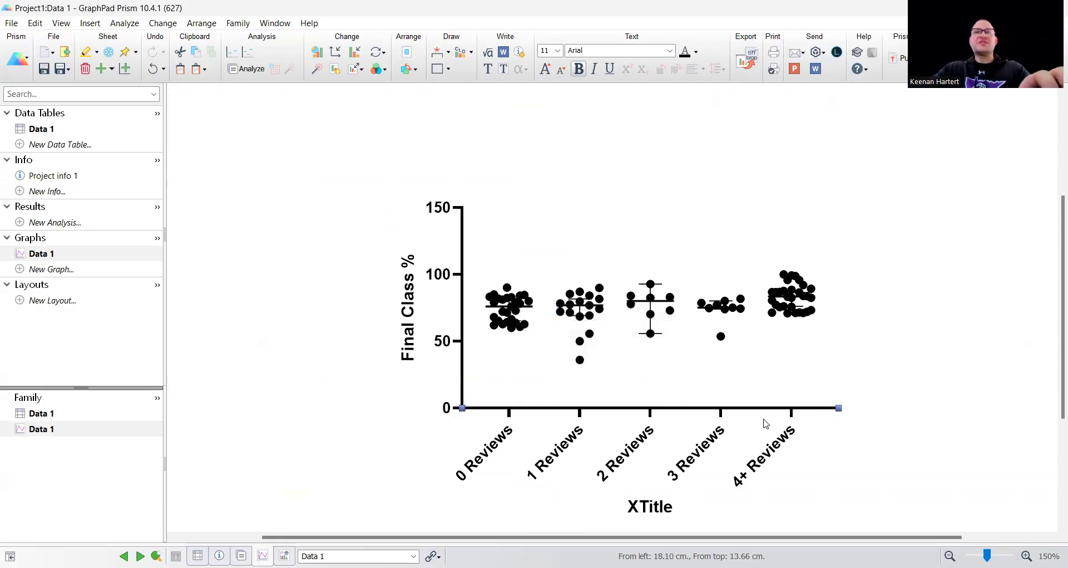
{"action": "left_click_drag", "start_coordinate": [677, 406], "coordinate": [653, 401]}
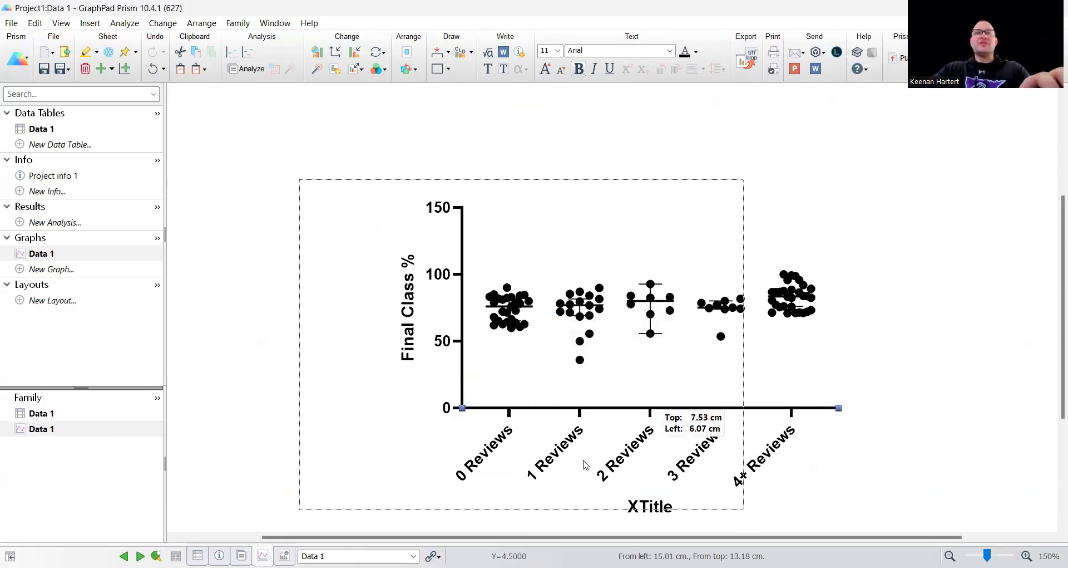
{"action": "left_click", "coordinate": [555, 489]}
{"action": "left_click", "coordinate": [847, 389]}
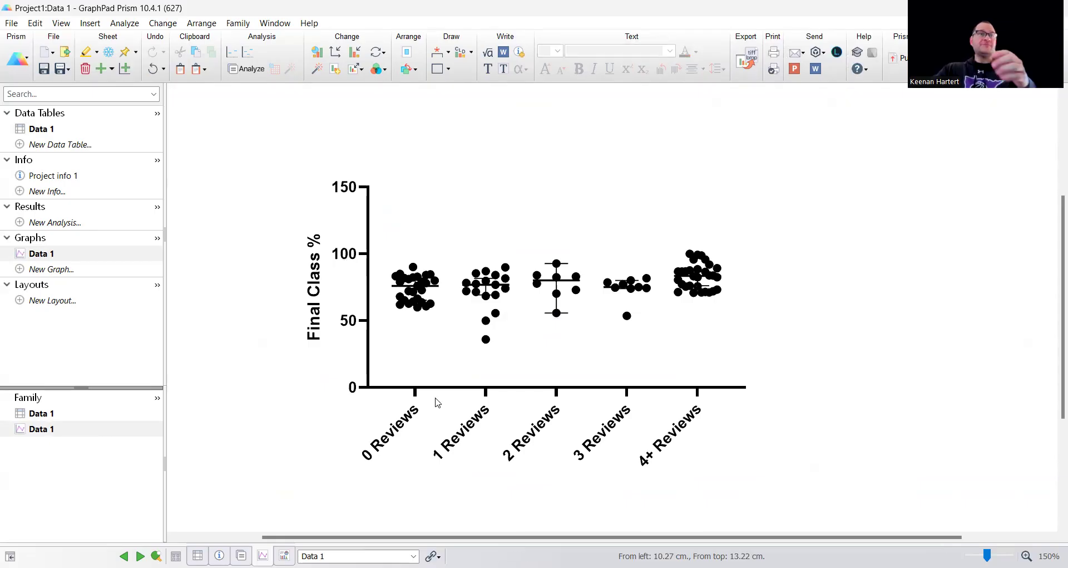
Step: Start a one-way ANOVA on Data 1 without matching, trying the Brown-Forsythe and Welch tests for unequal SDs
{"action": "left_click", "coordinate": [248, 53]}
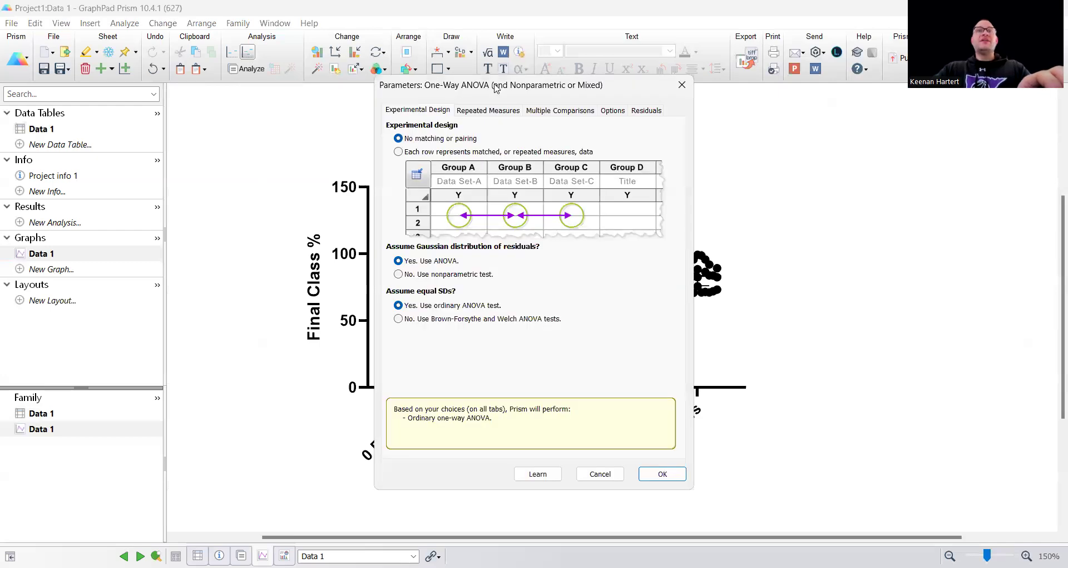
{"action": "left_click_drag", "start_coordinate": [495, 87], "coordinate": [120, 86]}
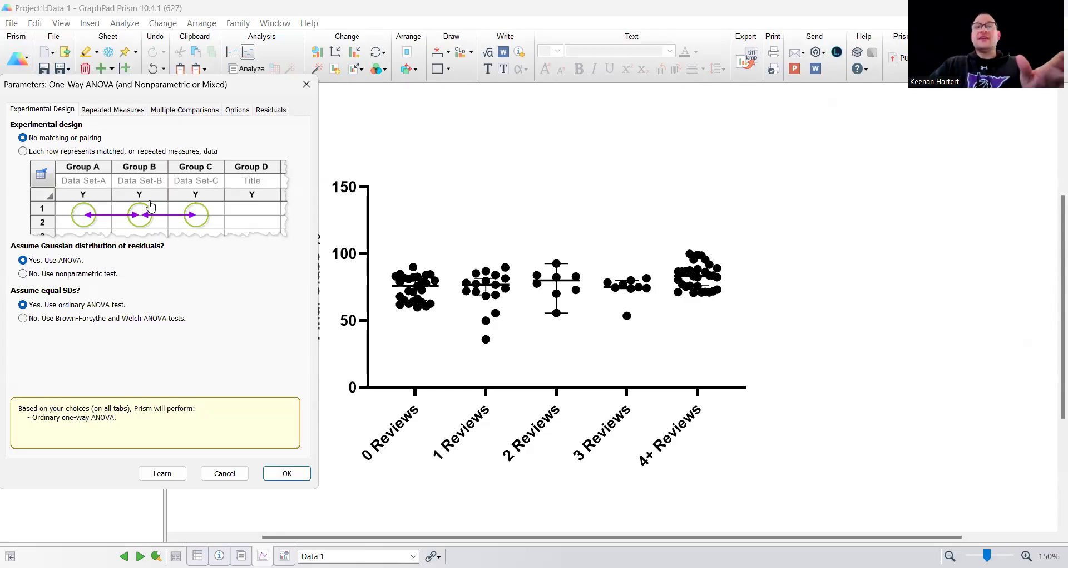
{"action": "left_click", "coordinate": [89, 320]}
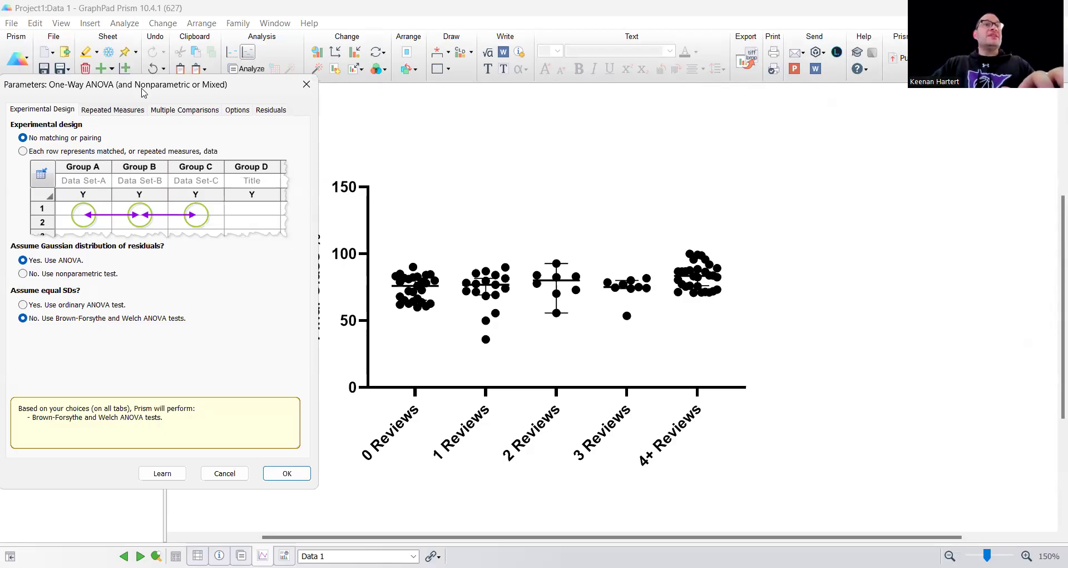
{"action": "left_click_drag", "start_coordinate": [145, 91], "coordinate": [128, 83]}
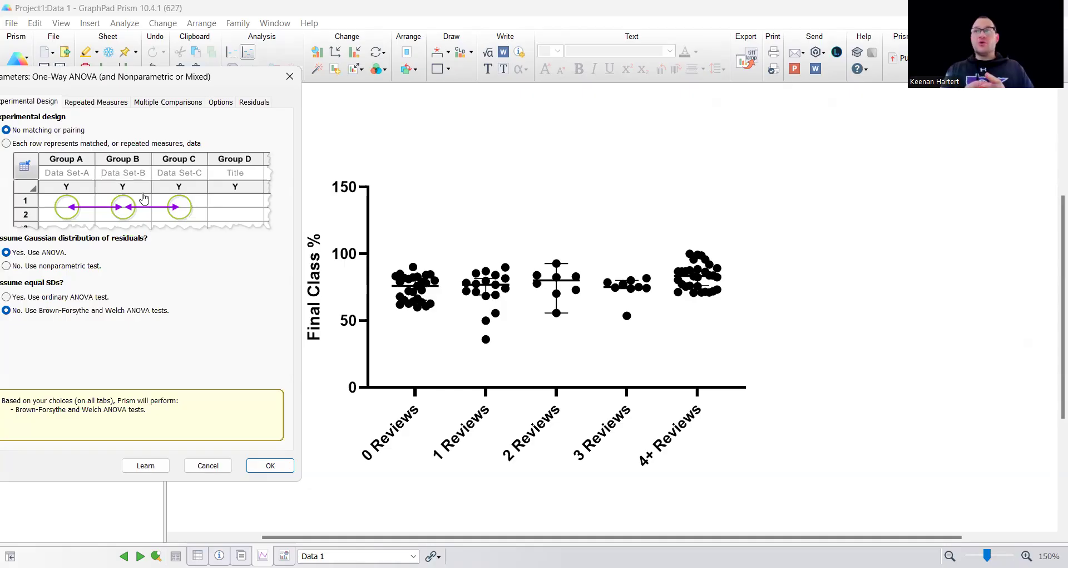
Step: Set the follow-up tests to compare each column's mean with every other column, and assume equal SDs with the ordinary ANOVA test
{"action": "left_click", "coordinate": [161, 102]}
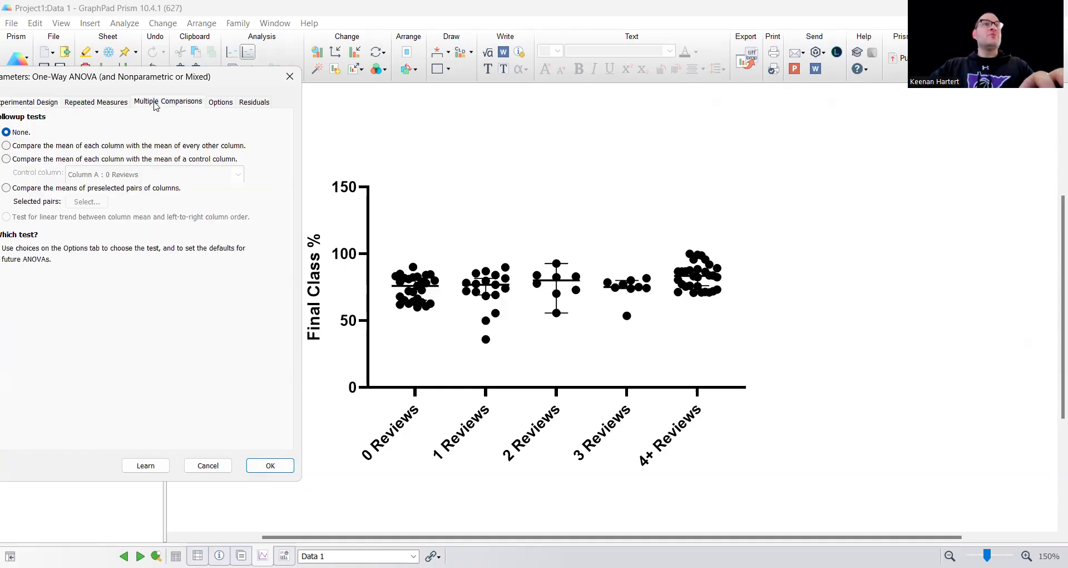
{"action": "left_click_drag", "start_coordinate": [156, 79], "coordinate": [189, 87]}
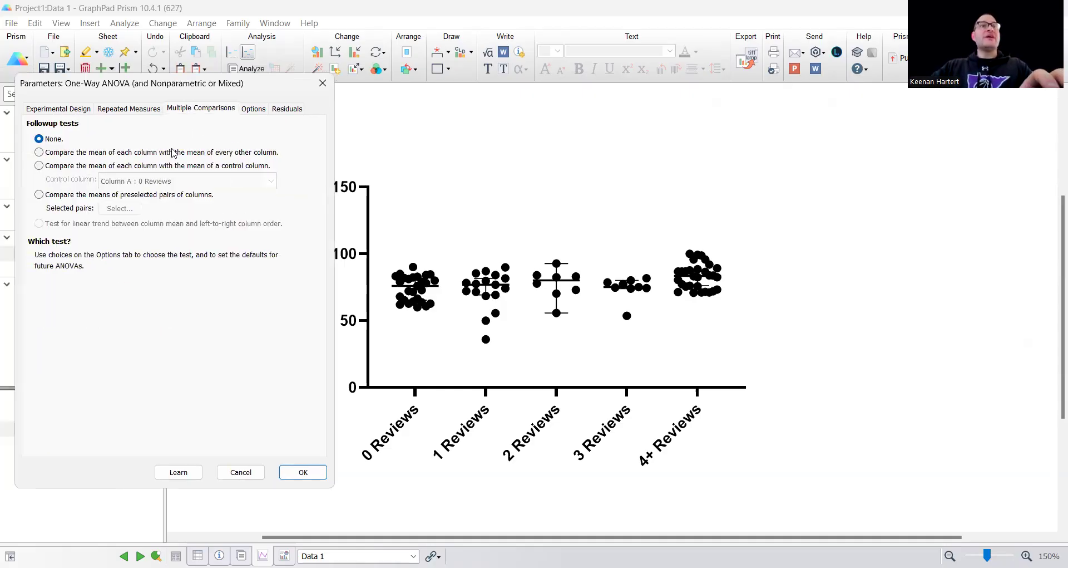
{"action": "left_click", "coordinate": [149, 153]}
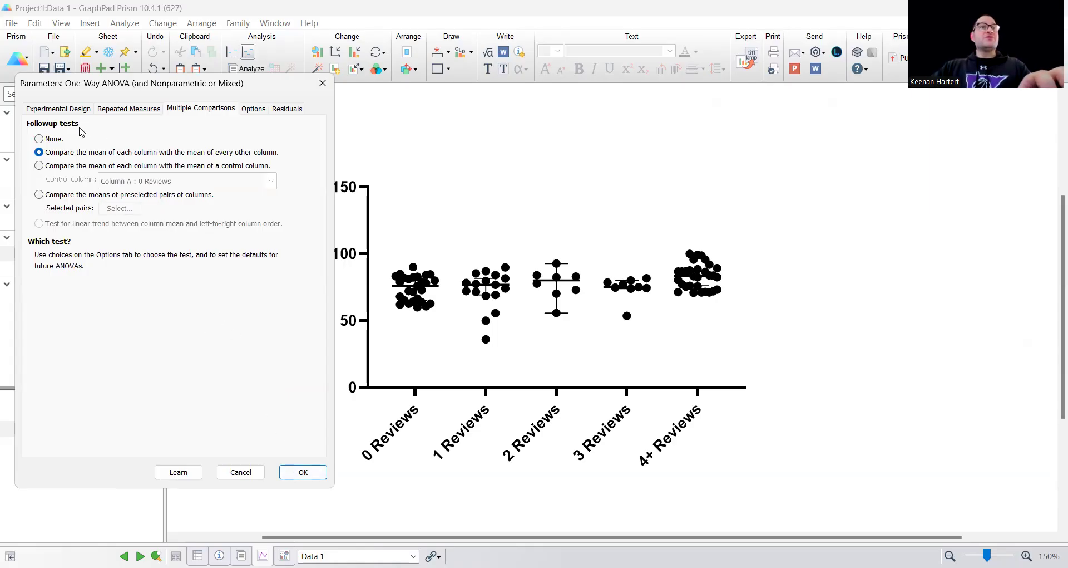
{"action": "left_click", "coordinate": [58, 108]}
{"action": "left_click", "coordinate": [81, 304]}
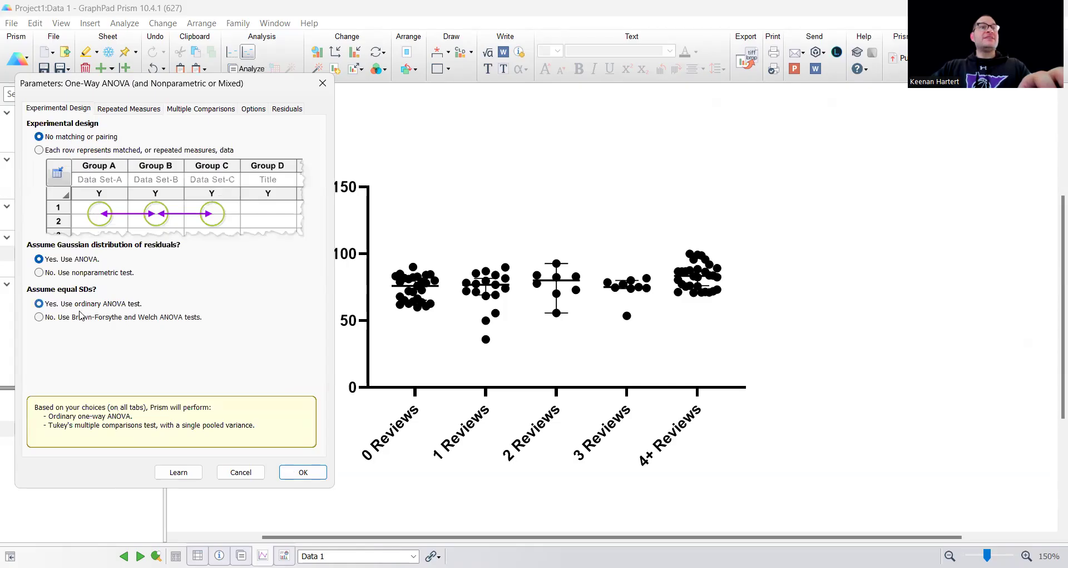
Step: Review the multiple comparisons correction choices, keep Tukey (recommended), and run the ordinary one-way ANOVA
{"action": "left_click", "coordinate": [189, 108]}
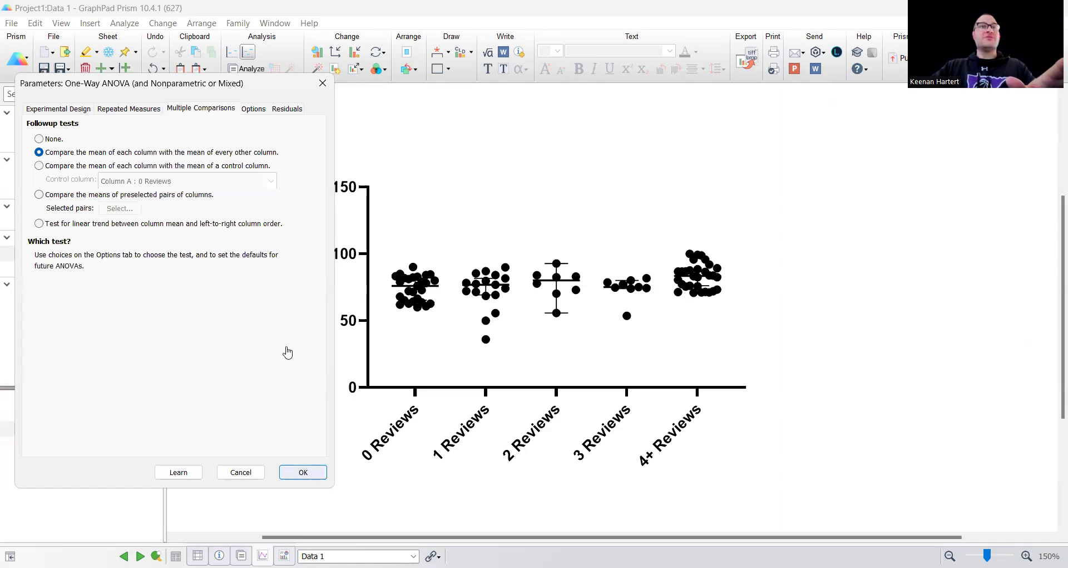
{"action": "left_click", "coordinate": [251, 110]}
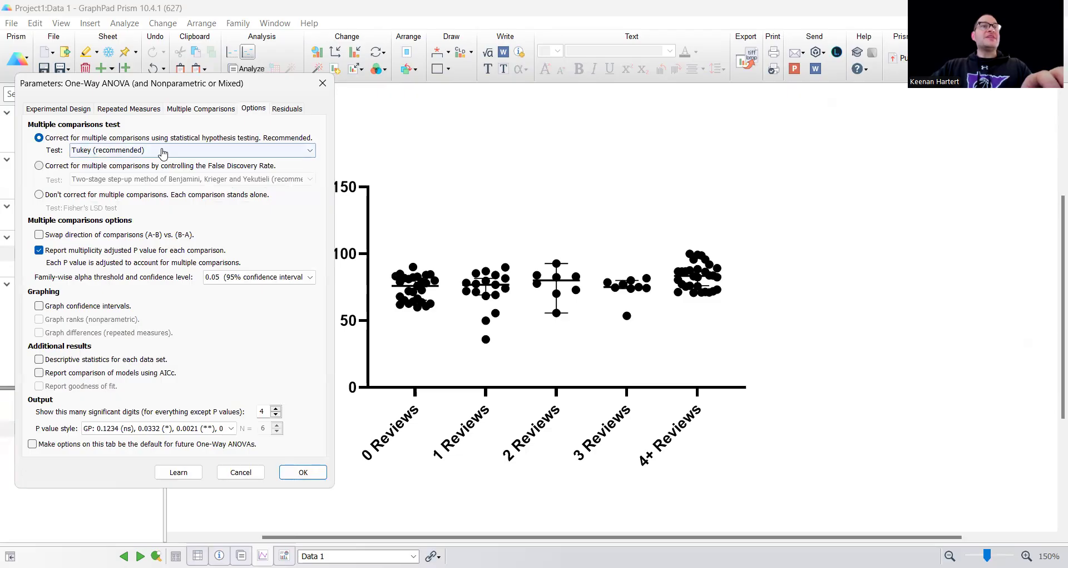
{"action": "left_click", "coordinate": [163, 151]}
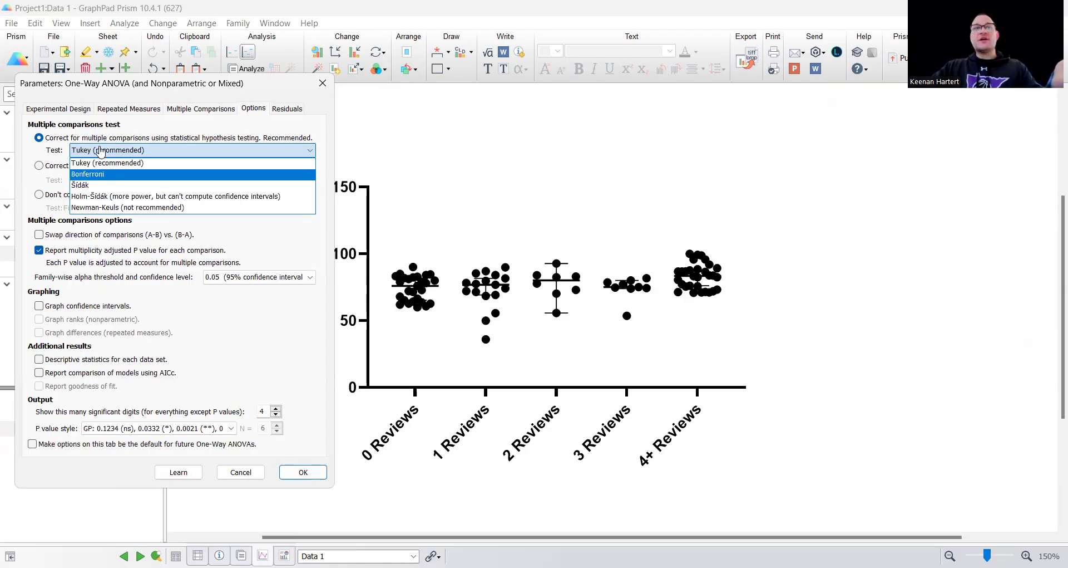
{"action": "left_click", "coordinate": [103, 163]}
{"action": "left_click", "coordinate": [301, 473]}
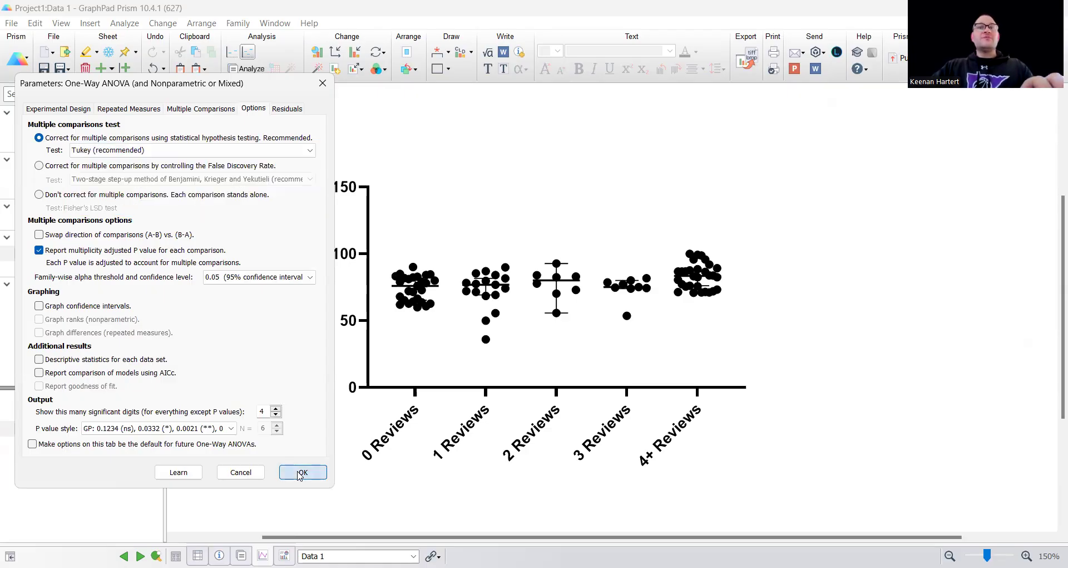
Step: Examine the ANOVA P value and Tukey's comparisons of 0 Reviews and 1 Reviews with 4+ Reviews
{"action": "left_click_drag", "start_coordinate": [470, 240], "coordinate": [473, 249]}
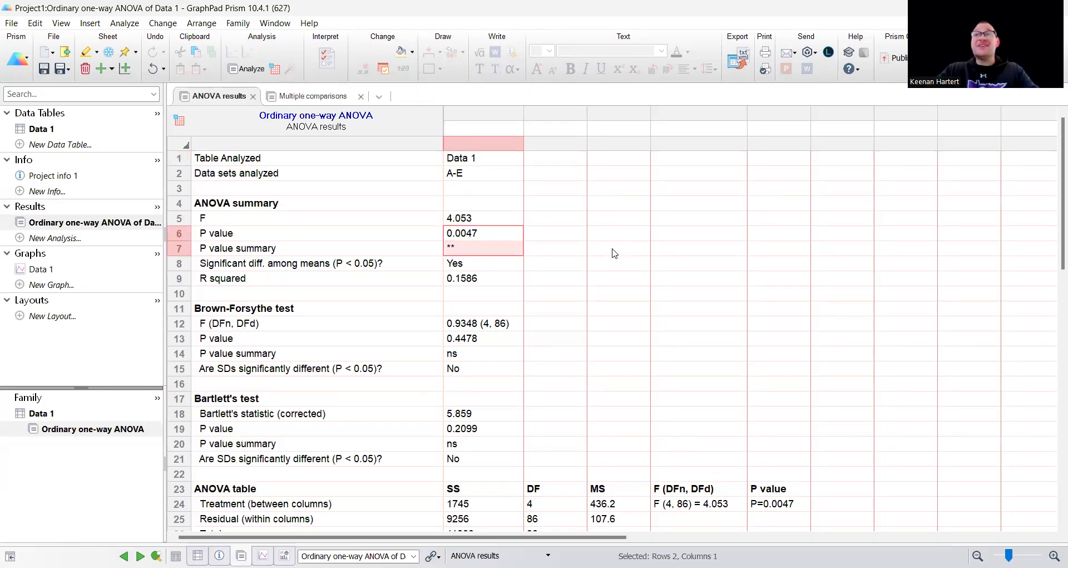
{"action": "left_click", "coordinate": [312, 96]}
{"action": "scroll", "coordinate": [603, 272], "scroll_direction": "down", "scroll_amount": 1}
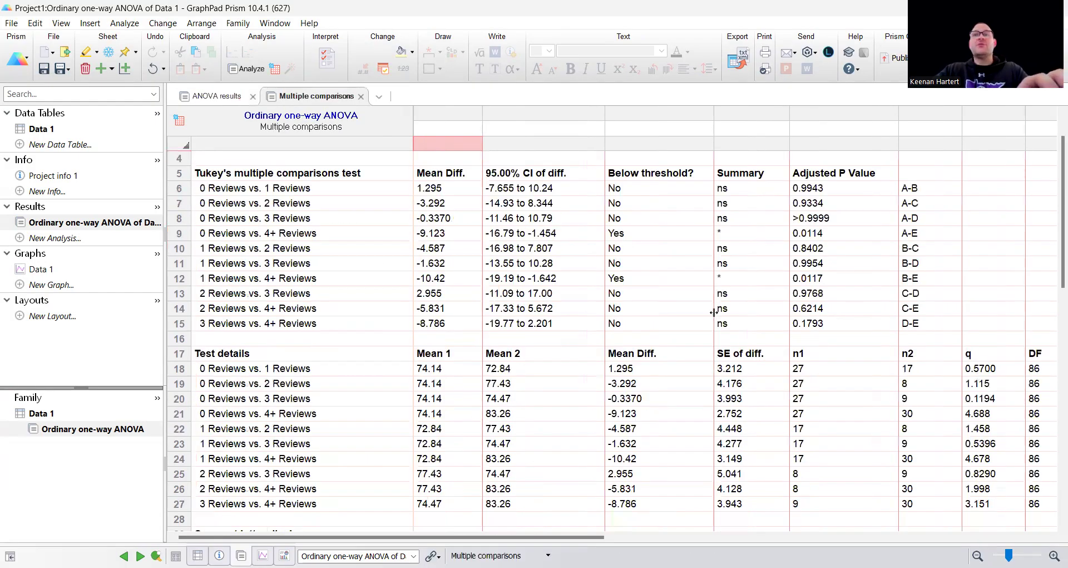
{"action": "scroll", "coordinate": [678, 310], "scroll_direction": "up", "scroll_amount": 1}
{"action": "left_click_drag", "start_coordinate": [743, 278], "coordinate": [289, 278]}
{"action": "left_click_drag", "start_coordinate": [752, 325], "coordinate": [296, 324]}
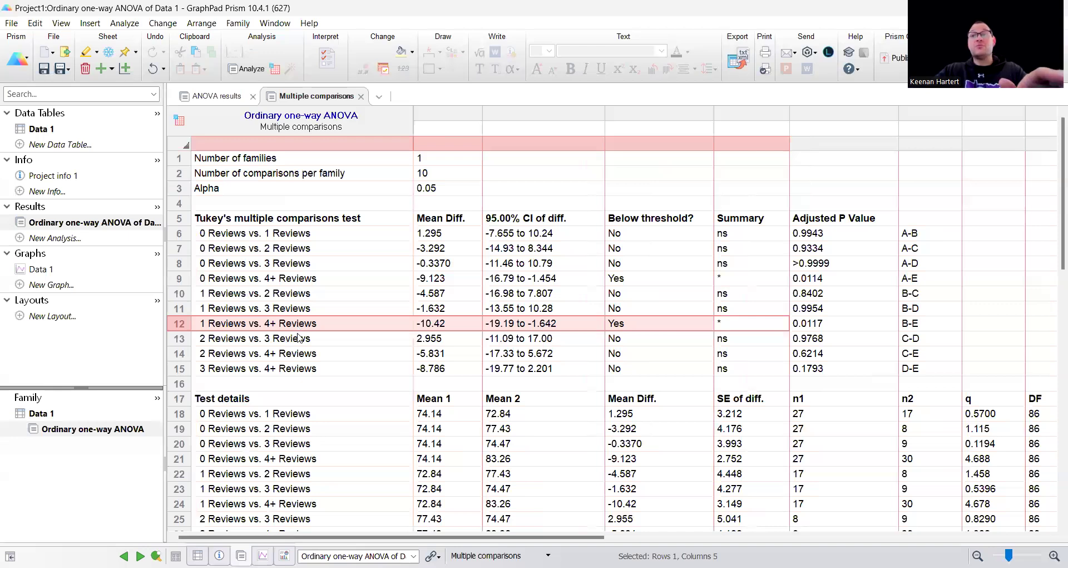
{"action": "left_click", "coordinate": [225, 281]}
Step: Add the pairwise-comparison brackets from the one-way ANOVA to the Data 1 graph
{"action": "left_click", "coordinate": [39, 269]}
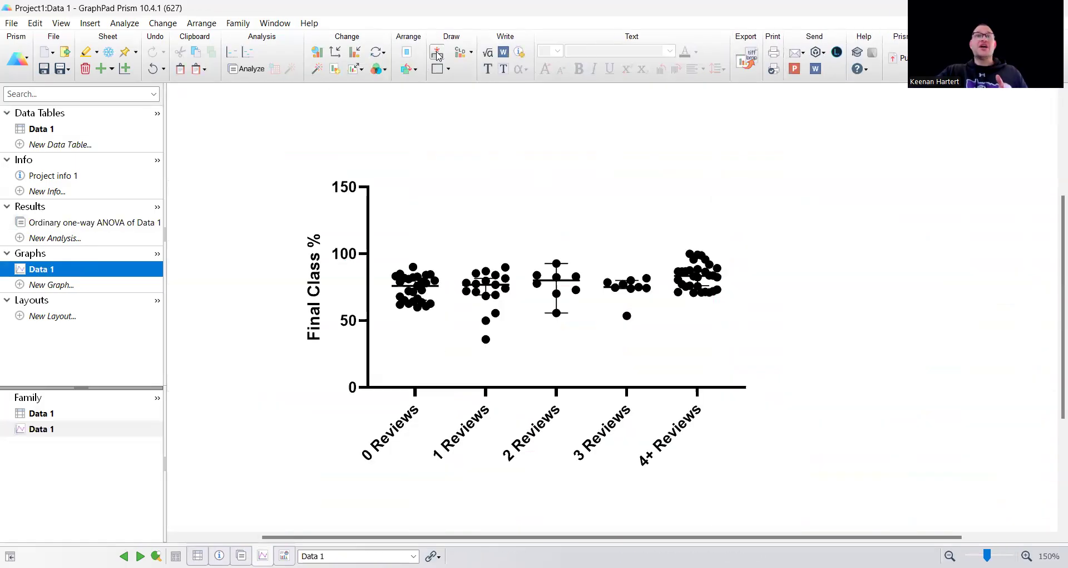
{"action": "left_click", "coordinate": [437, 56]}
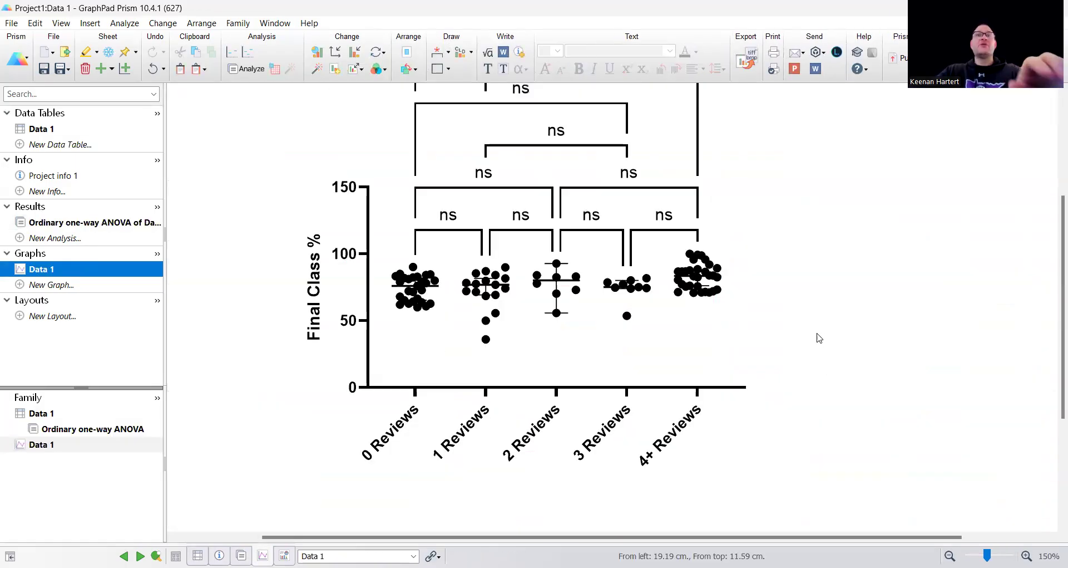